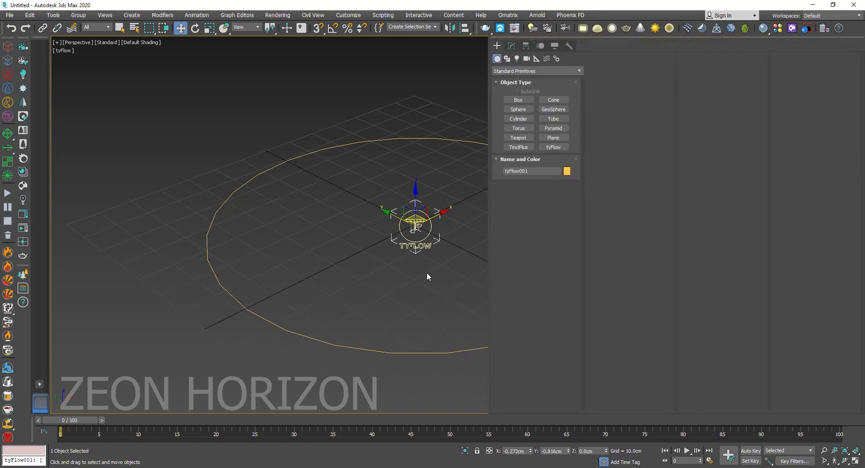
# Widen the command area beside the viewport, open the tyFlow object's editor, and arrange its window clear of the scene.
pyautogui.moveTo(491, 248); pyautogui.dragTo(331, 159)
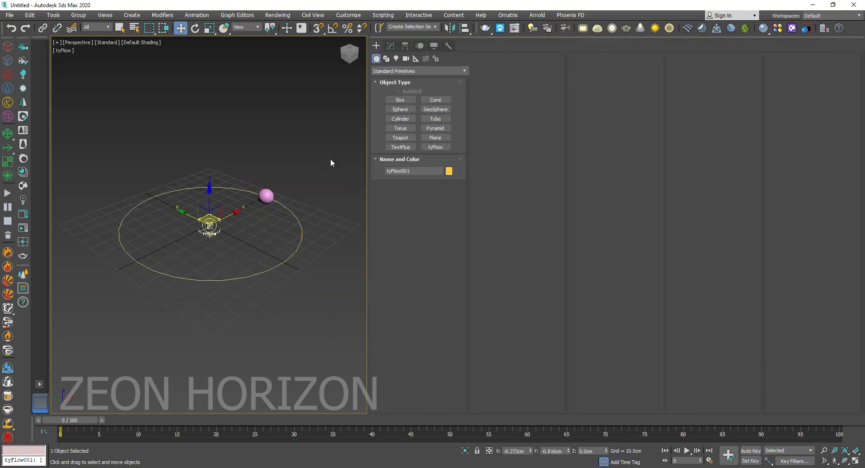
pyautogui.click(390, 45)
pyautogui.click(406, 197)
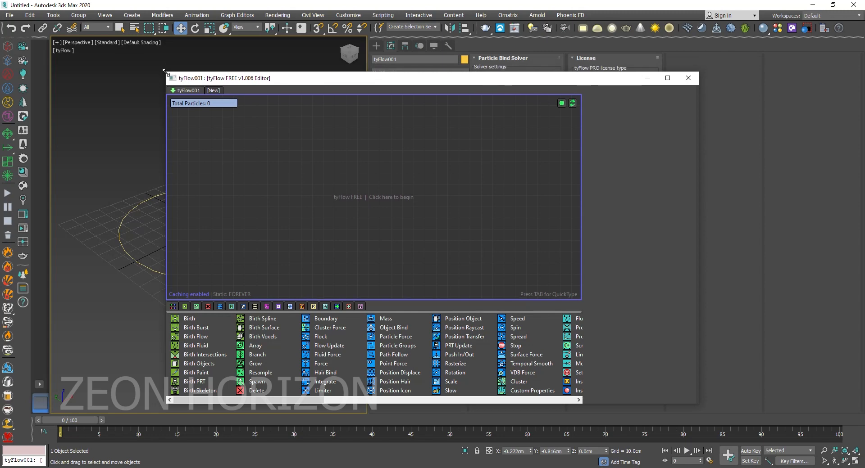
pyautogui.moveTo(165, 73); pyautogui.dragTo(296, 52)
pyautogui.moveTo(356, 59); pyautogui.dragTo(460, 66)
# Create the first particle event with a Birth operator and place it near the upper edge of the flow canvas.
pyautogui.moveTo(417, 325); pyautogui.dragTo(452, 120)
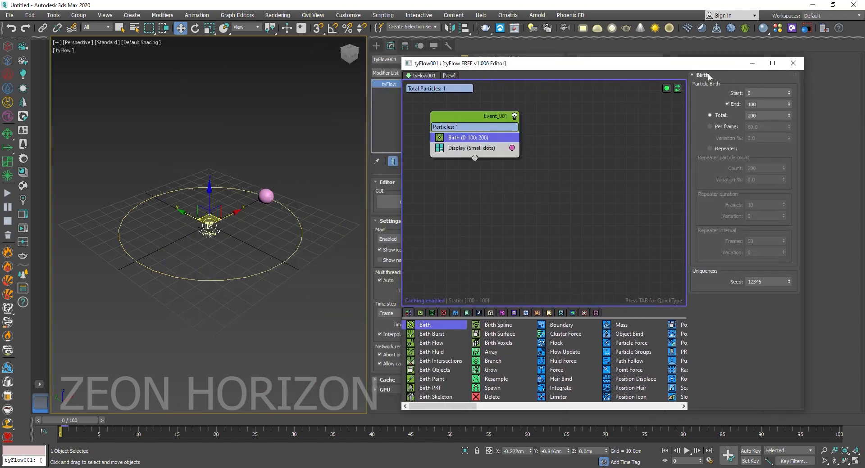
pyautogui.moveTo(681, 63); pyautogui.dragTo(657, 53)
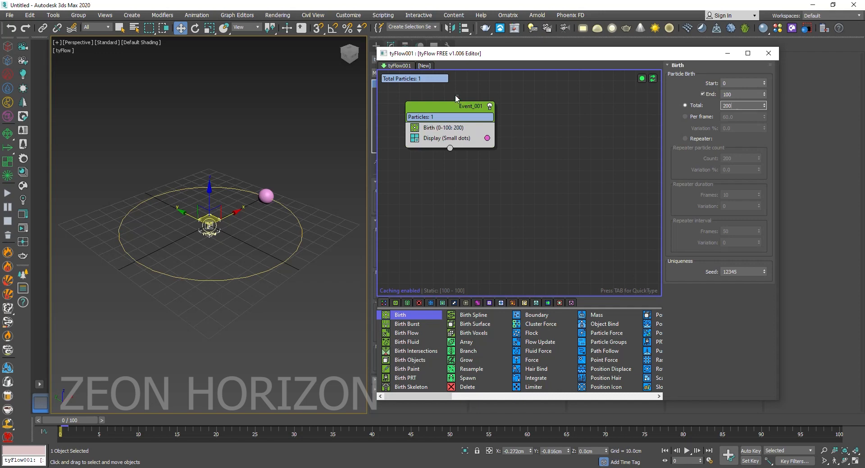
pyautogui.moveTo(460, 106); pyautogui.dragTo(456, 94)
# Add a Position Object operator after Birth, assign the pink sphere as its source object, and return to frame 0.
pyautogui.click(452, 115)
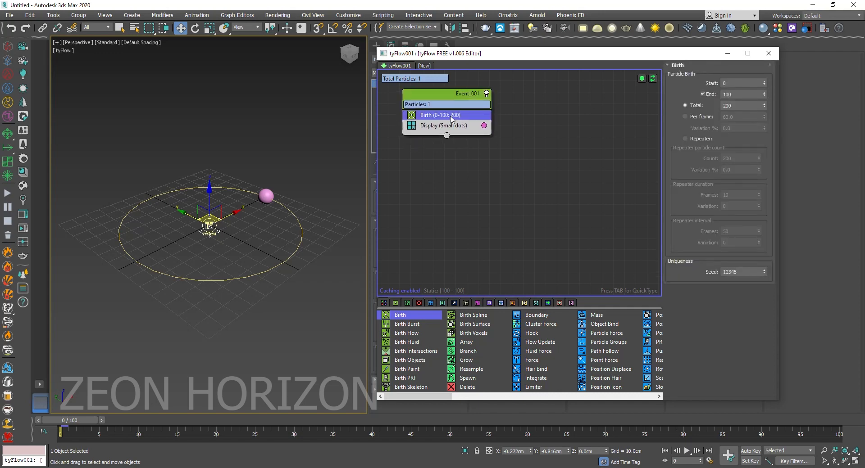
pyautogui.press('Tab')
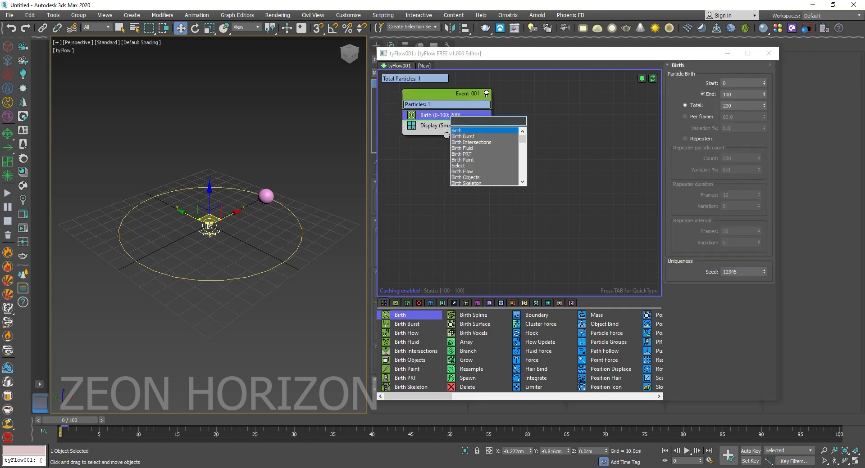
pyautogui.write('po')
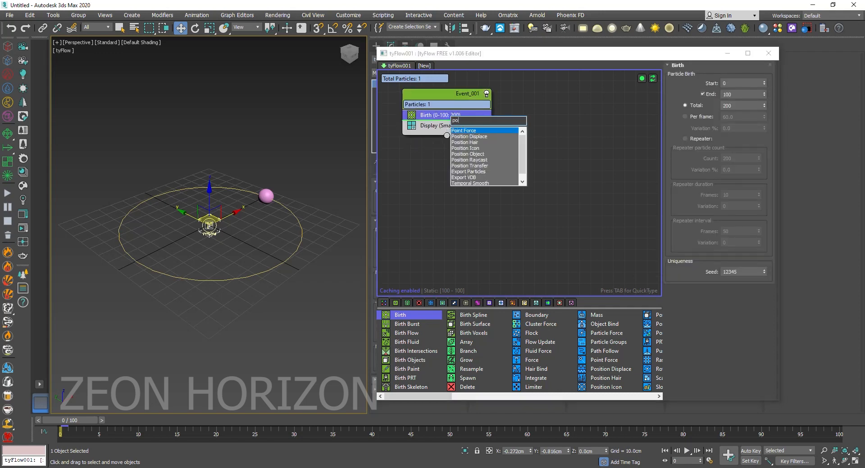
pyautogui.click(485, 155)
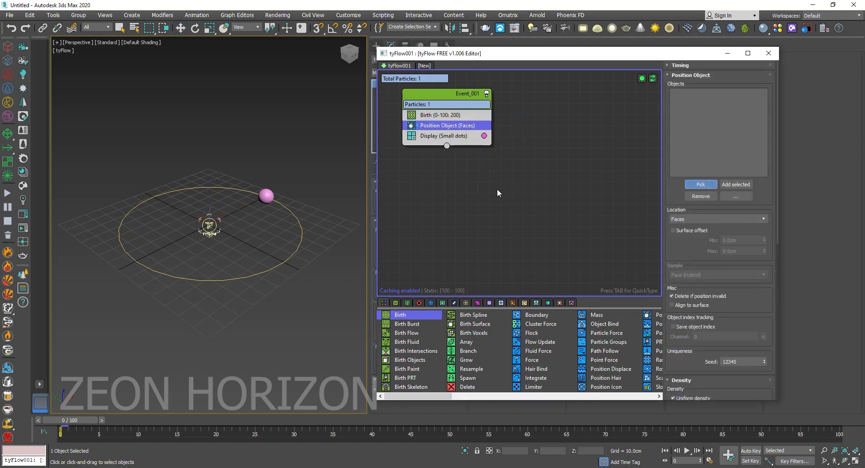
pyautogui.click(271, 197)
pyautogui.moveTo(67, 421)
pyautogui.mouseDown()
pyautogui.moveTo(382, 437)
pyautogui.moveTo(60, 433)
pyautogui.mouseUp()
# Add a Force operator below Position Object in the event.
pyautogui.press('Tab')
pyautogui.write('sp')
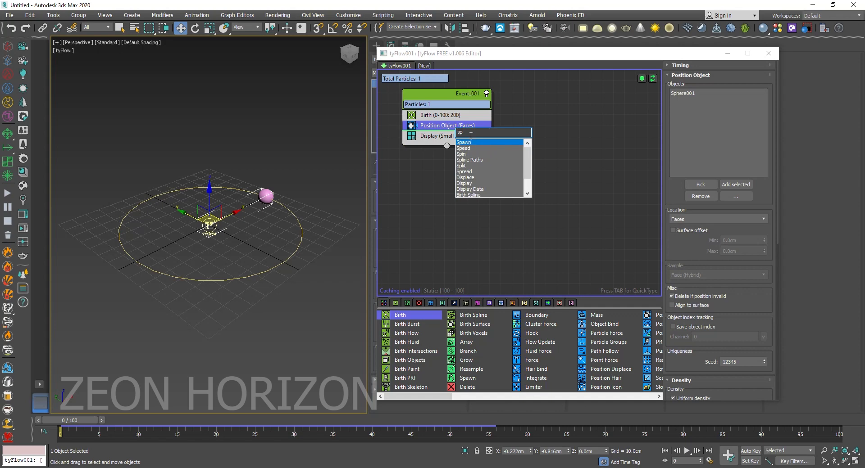
pyautogui.press('BackSpace')
pyautogui.press('BackSpace')
pyautogui.write('for')
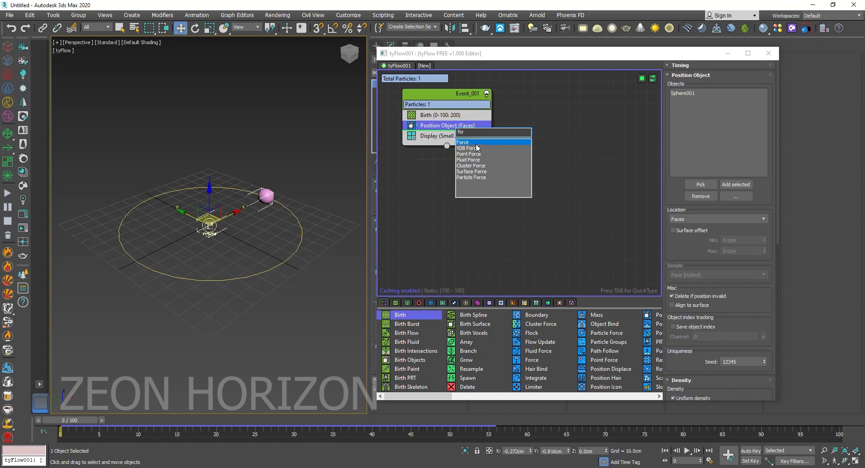
pyautogui.press('Return')
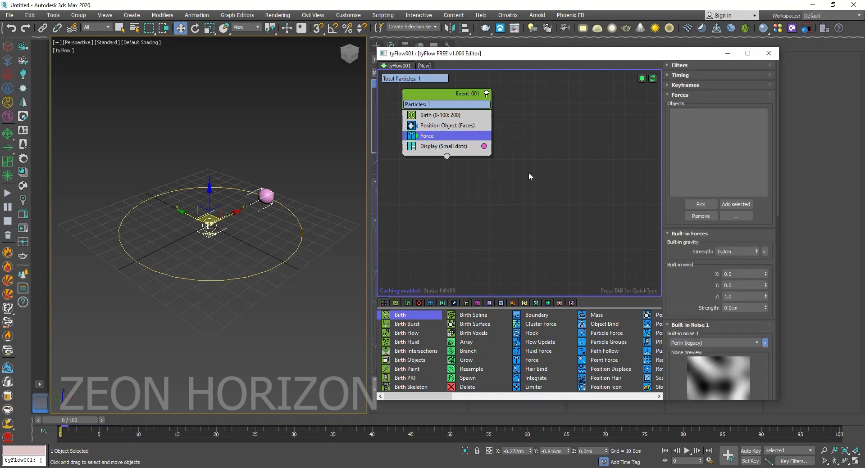
# Set the Force's built-in noise 1 to Turbulence (legacy), strength 0.1 cm and scale 0.02, and scrub to frame 67 to preview it.
pyautogui.scroll(-5, 696, 265)
pyautogui.click(732, 233)
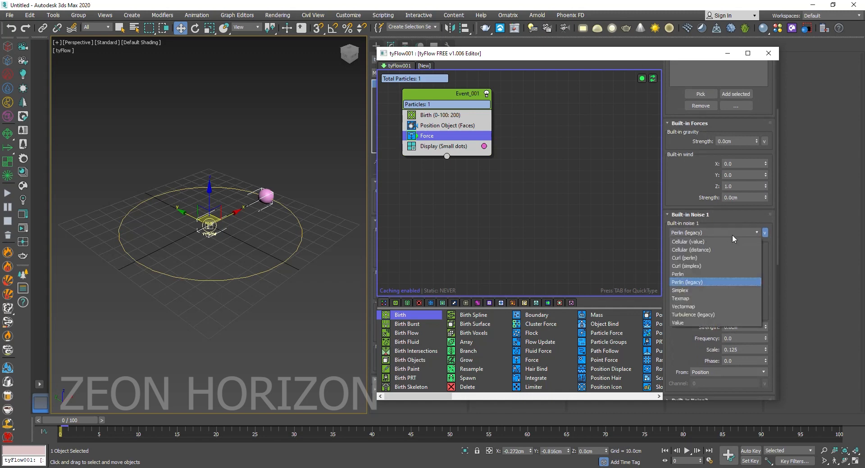
pyautogui.click(705, 314)
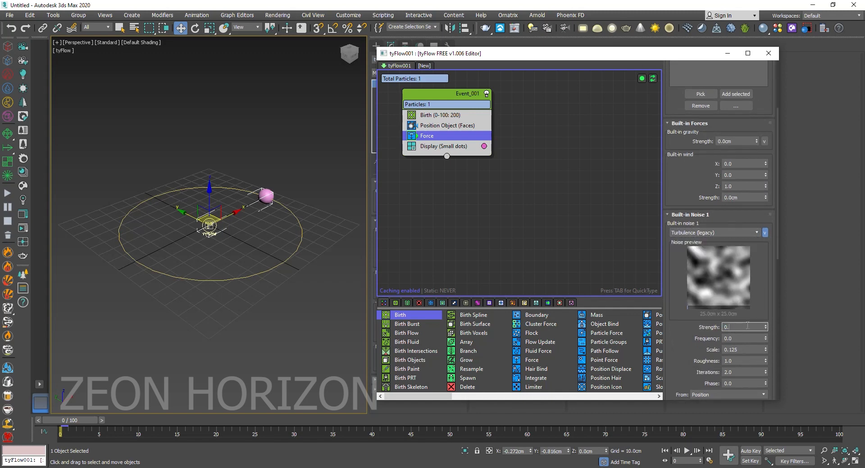
pyautogui.moveTo(744, 351); pyautogui.dragTo(730, 351)
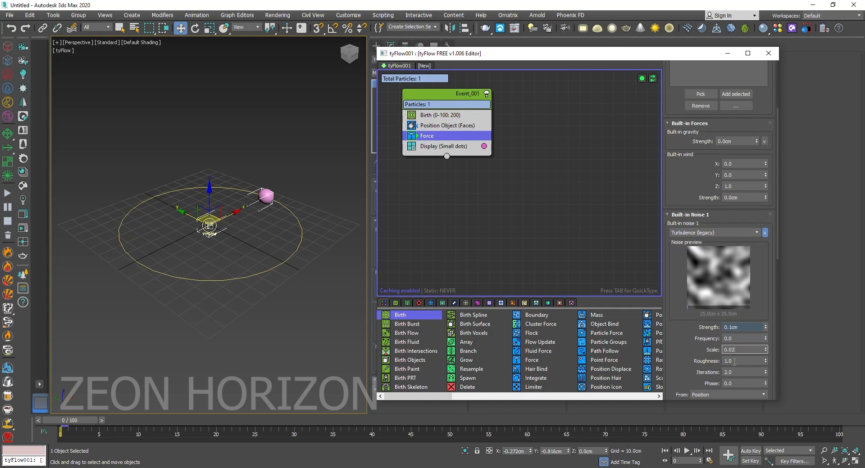
pyautogui.write('02')
pyautogui.press('Return')
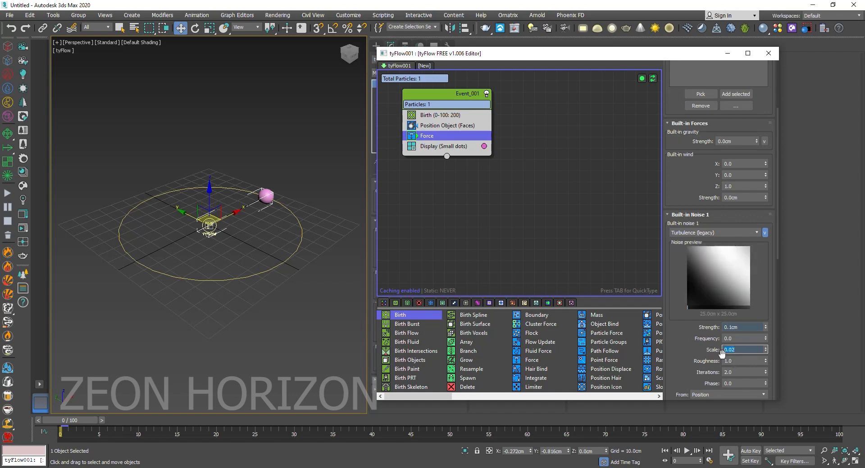
pyautogui.moveTo(63, 429); pyautogui.dragTo(582, 369)
pyautogui.press('w')
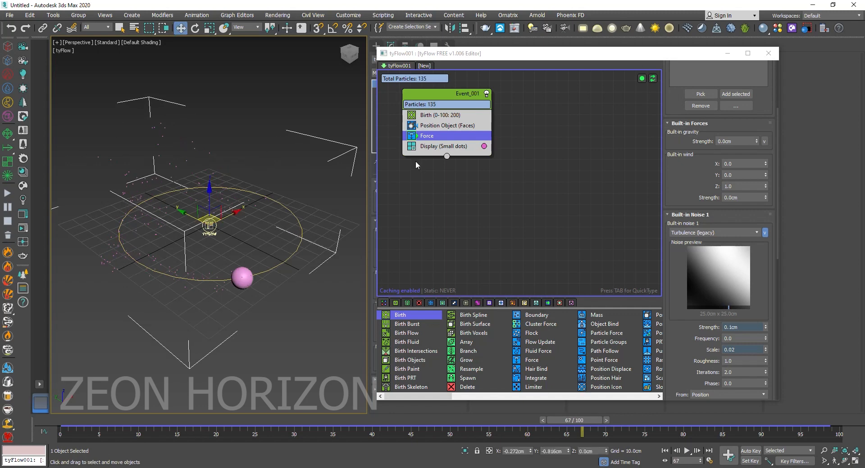
# Add a Slow operator below Force in the particle event.
pyautogui.click(447, 146)
pyautogui.press('Tab')
pyautogui.write('slo')
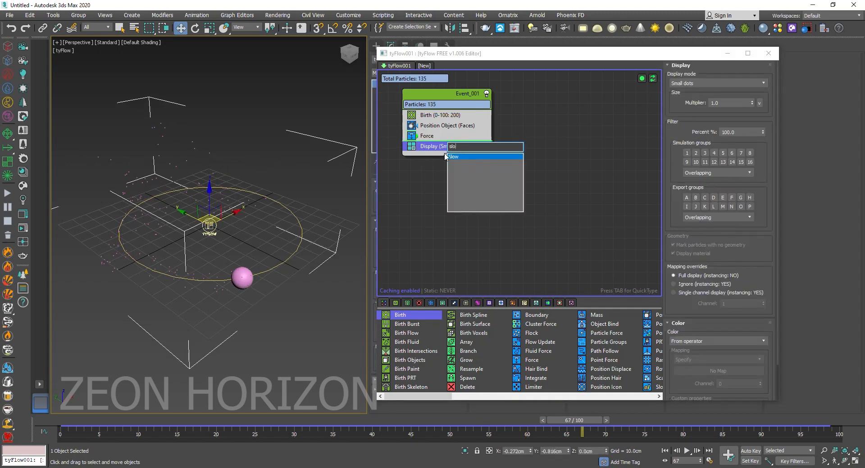
pyautogui.click(454, 156)
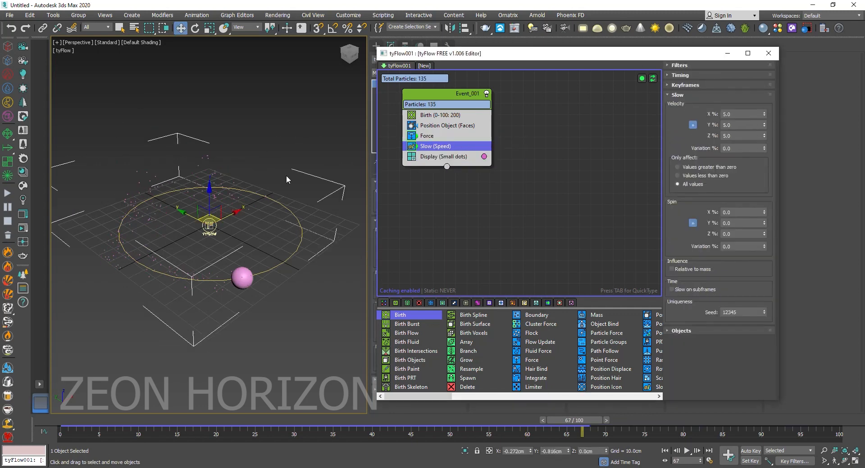
# Try Slow velocity values of 50% and 25% on all axes.
pyautogui.click(738, 115)
pyautogui.write('50')
pyautogui.press('Return')
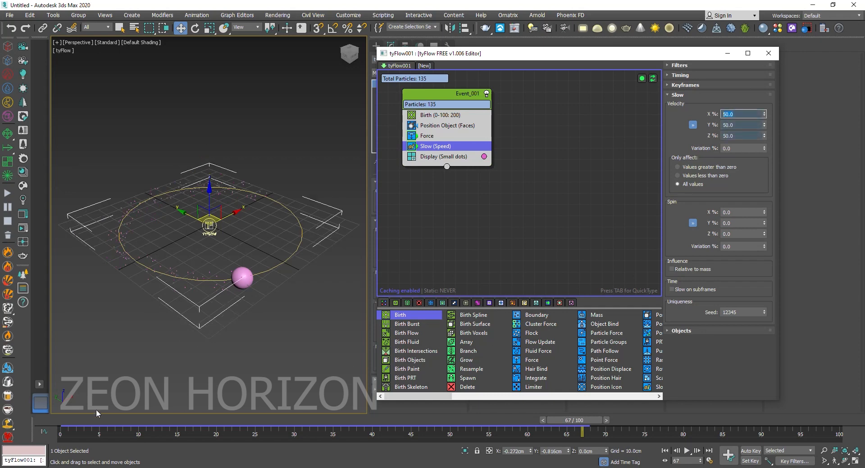
pyautogui.click(741, 114)
pyautogui.write('25')
pyautogui.press('Return')
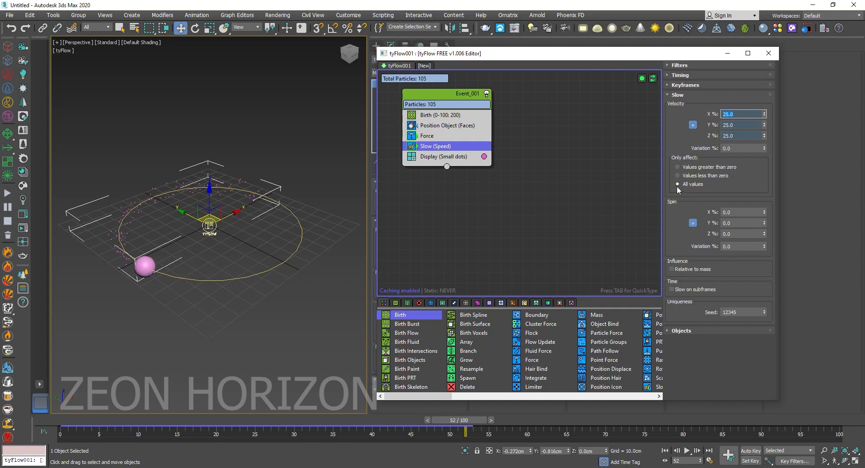
# Set the Slow velocity to 20% on all axes, preview the particles through frame 100, and return to frame 0.
pyautogui.press('Return')
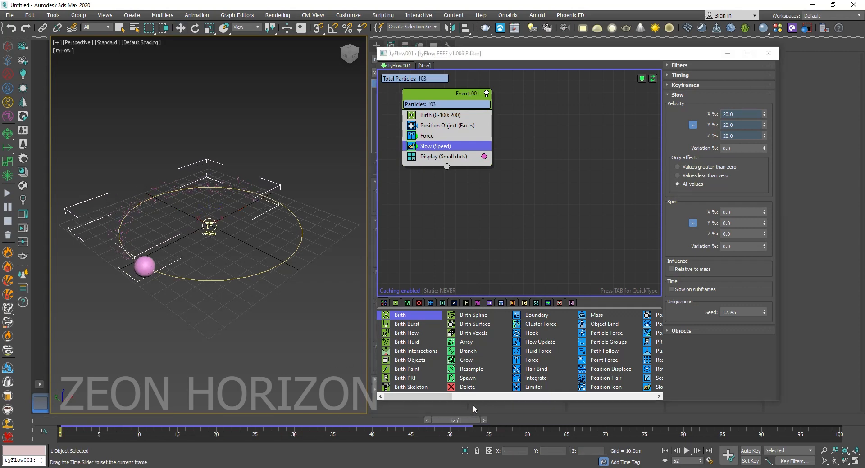
pyautogui.press('w')
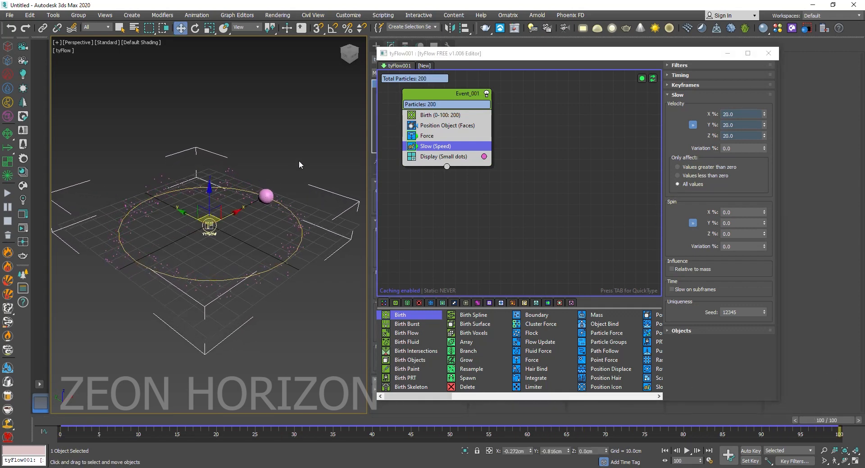
pyautogui.press('Home')
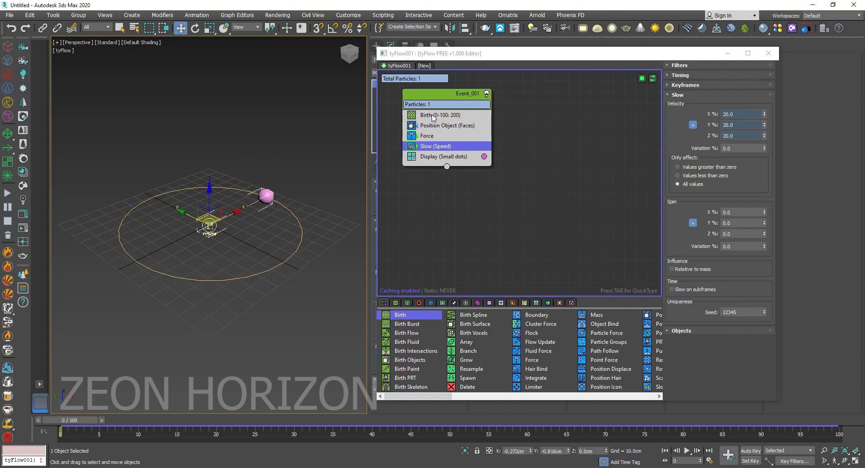
# Set the Birth operator's total to 20000 particles and scrub the timeline to frame 100 to preview the trail.
pyautogui.click(432, 116)
pyautogui.press('Return')
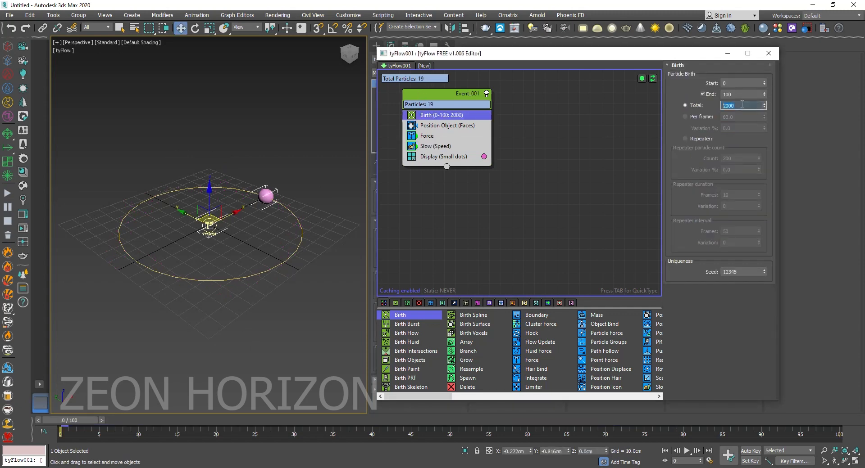
pyautogui.write('0')
pyautogui.press('Return')
pyautogui.moveTo(81, 420); pyautogui.dragTo(838, 422)
pyautogui.press('w')
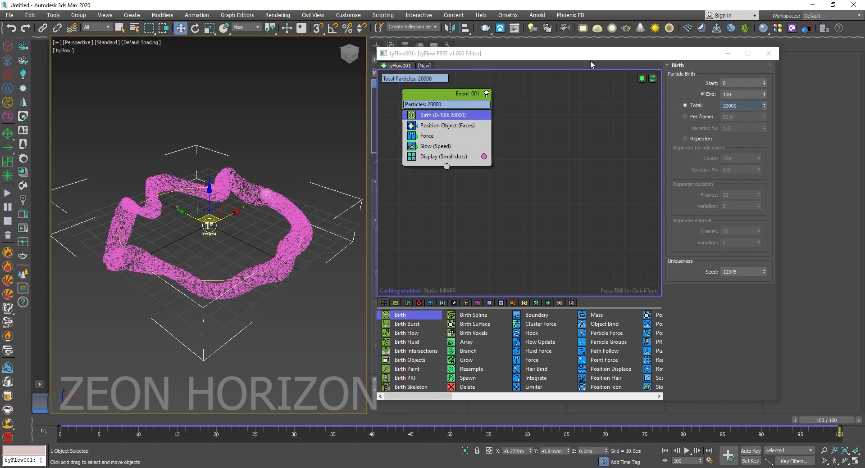
# Change the tyFlow simulation time step to 1/2 frame and scrub the timeline to inspect the particle trail up close.
pyautogui.click(726, 53)
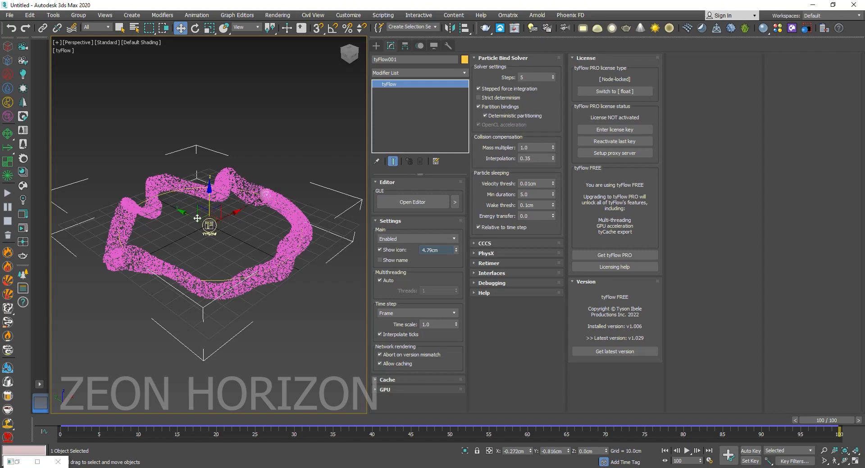
pyautogui.click(395, 314)
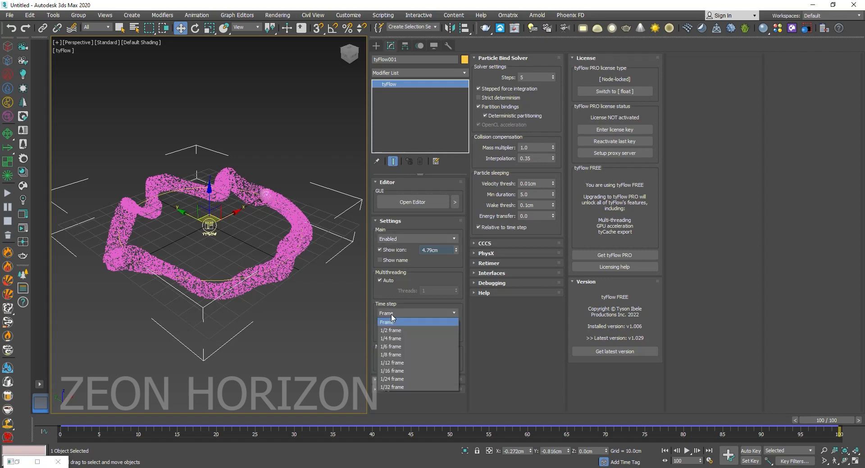
pyautogui.click(394, 331)
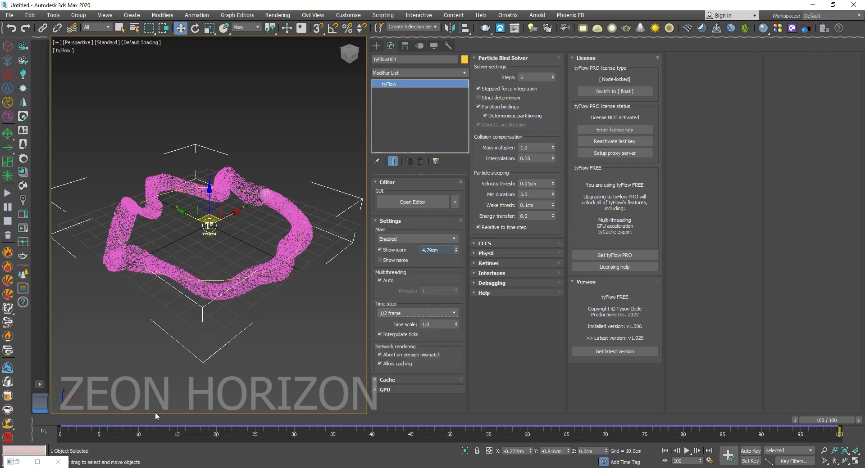
pyautogui.moveTo(63, 423); pyautogui.dragTo(764, 419)
pyautogui.moveTo(135, 258); pyautogui.dragTo(172, 241, button='middle')
pyautogui.scroll(5, 195, 231)
pyautogui.scroll(-3, 197, 232)
pyautogui.moveTo(72, 420); pyautogui.dragTo(803, 370)
# Reopen the flow editor and set the Force operator's built-in noise 1 phase to 1.0.
pyautogui.click(21, 462)
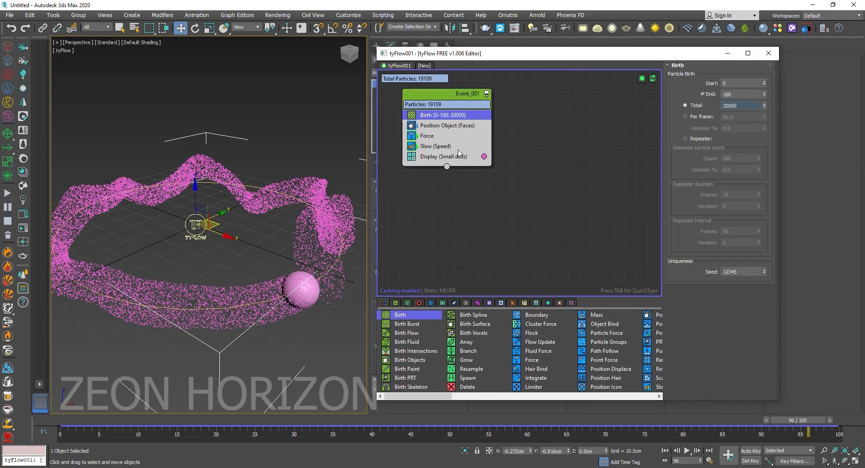
pyautogui.click(458, 147)
pyautogui.moveTo(498, 50); pyautogui.dragTo(497, 36)
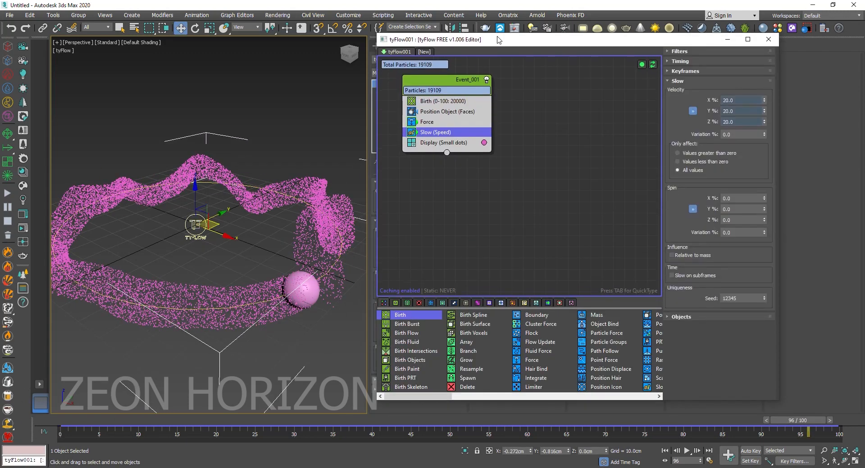
pyautogui.click(443, 122)
pyautogui.scroll(-5, 706, 266)
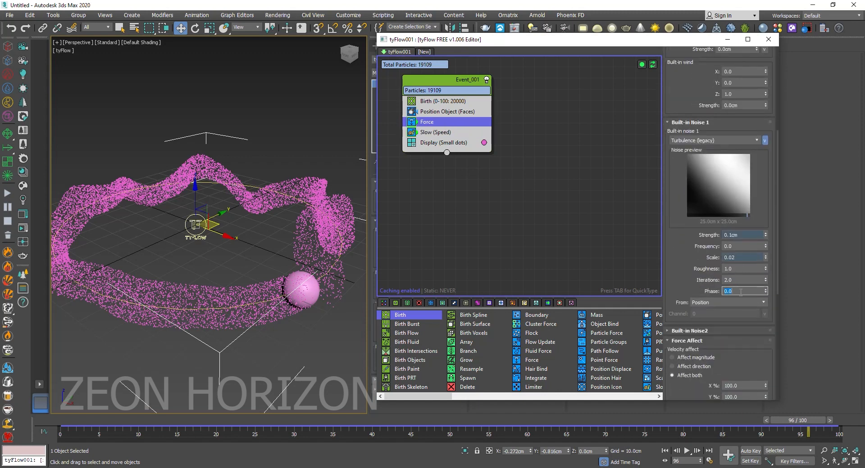
pyautogui.write('1')
pyautogui.press('Return')
# Animate the noise phase with Auto Key to 20.0 at frame 100, turn off keying, and scrub through the animation.
pyautogui.moveTo(777, 420); pyautogui.dragTo(855, 421)
pyautogui.click(750, 451)
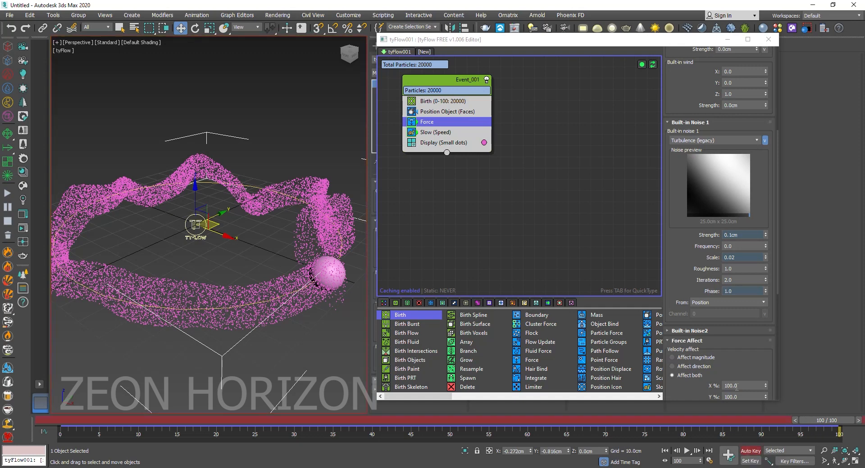
pyautogui.click(732, 290)
pyautogui.press('Return')
pyautogui.click(751, 451)
pyautogui.moveTo(69, 430); pyautogui.dragTo(833, 421)
pyautogui.press('w')
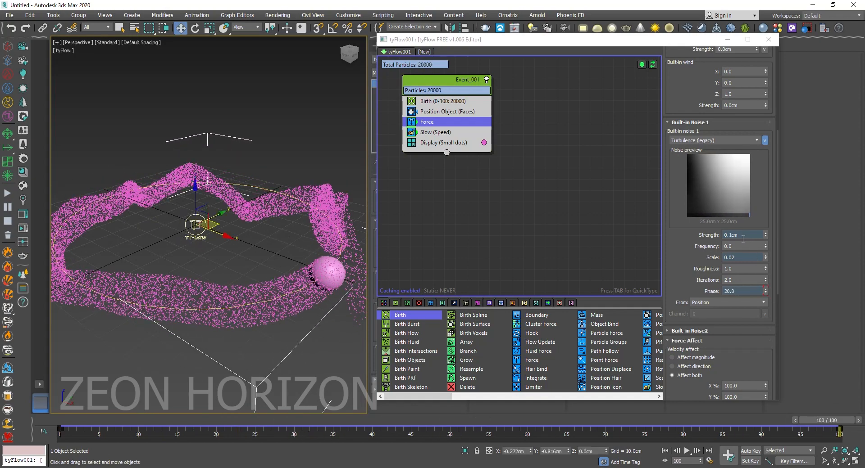
# Raise the Force noise strength to 0.2 cm and scrub to frame 100 to preview the whole particle trail.
pyautogui.write('2')
pyautogui.press('Return')
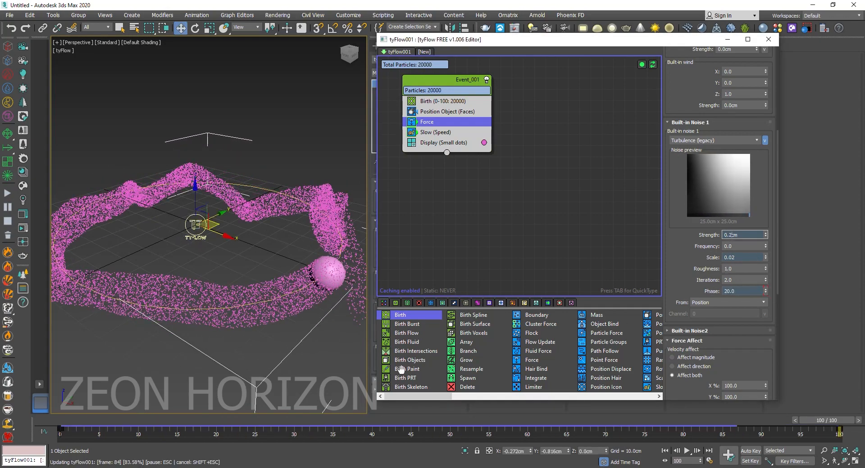
pyautogui.scroll(-3, 176, 300)
pyautogui.keyDown('alt'); pyautogui.moveTo(176, 300); pyautogui.dragTo(196, 327, button='middle'); pyautogui.keyUp('alt')
pyautogui.moveTo(60, 430); pyautogui.dragTo(842, 435)
pyautogui.press('w')
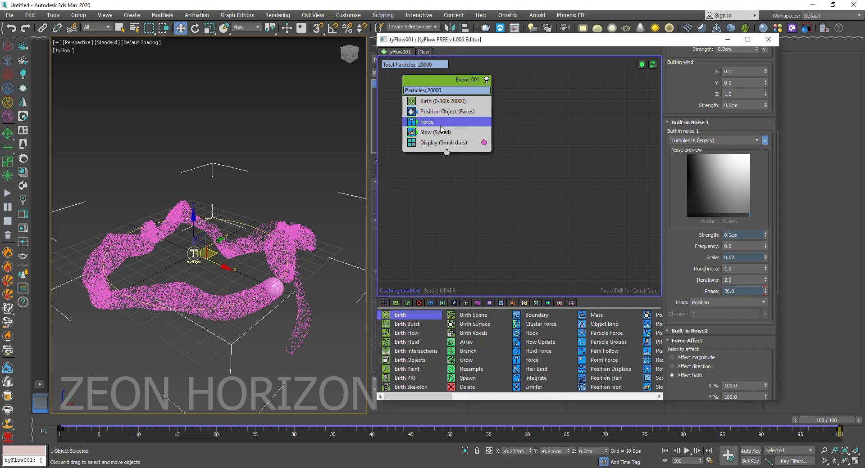
# Try a Speed operator below Force in the event, preview its effect on the trail, and delete it again.
pyautogui.press('Tab')
pyautogui.write('sp')
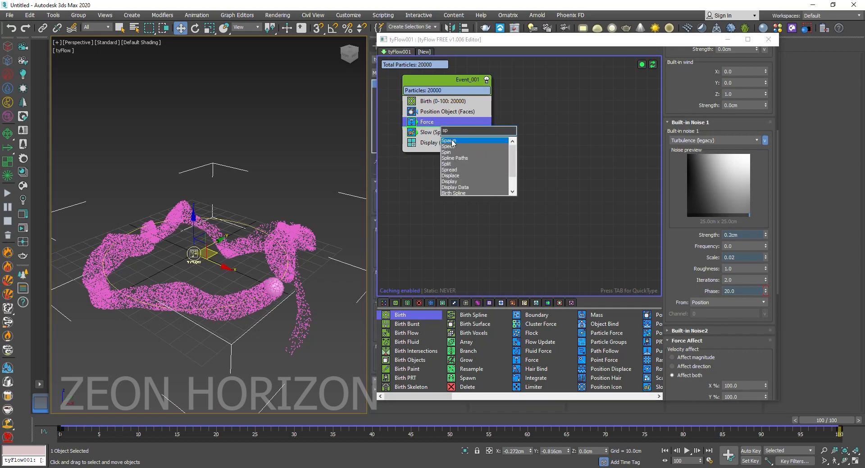
pyautogui.click(451, 146)
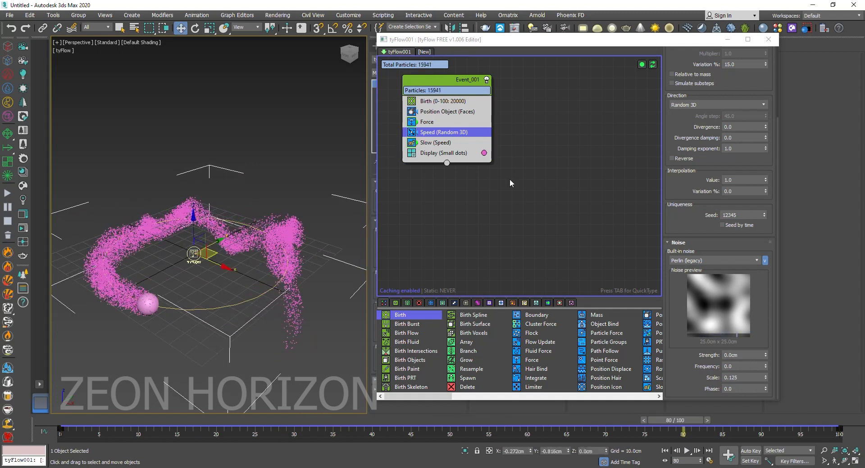
pyautogui.press('Delete')
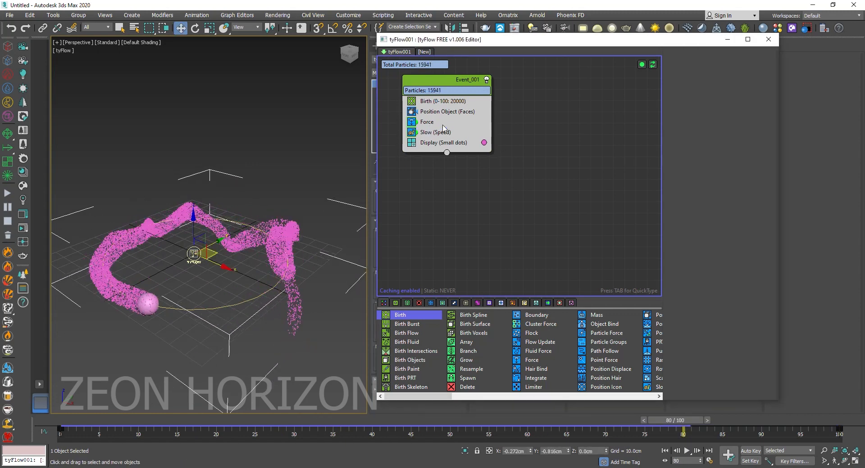
# Set the Force operator's built-in noise 1 iterations to 3.0 and scrub to frame 86 to preview the trail.
pyautogui.click(428, 127)
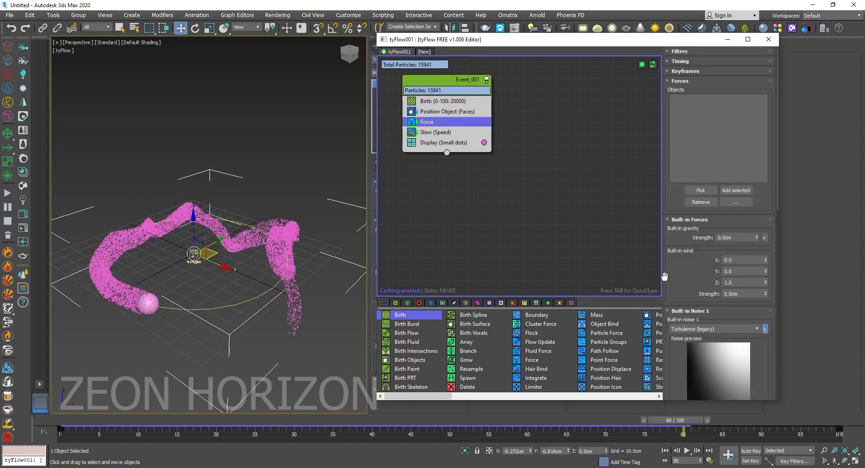
pyautogui.scroll(-5, 667, 276)
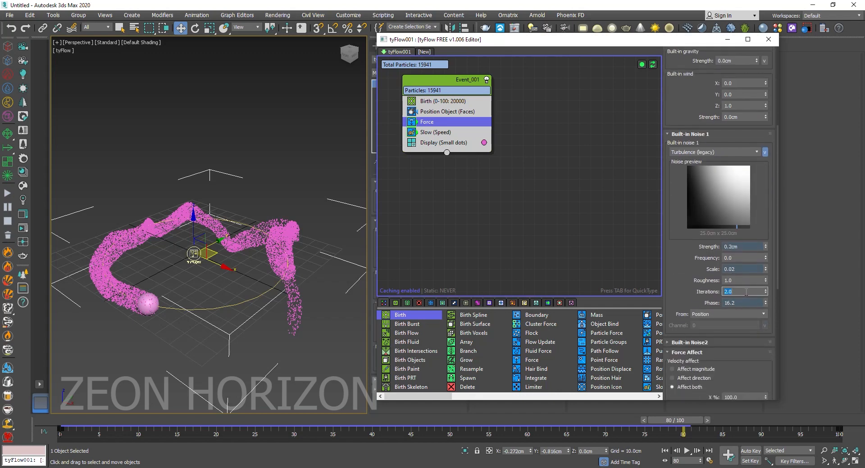
pyautogui.press('Return')
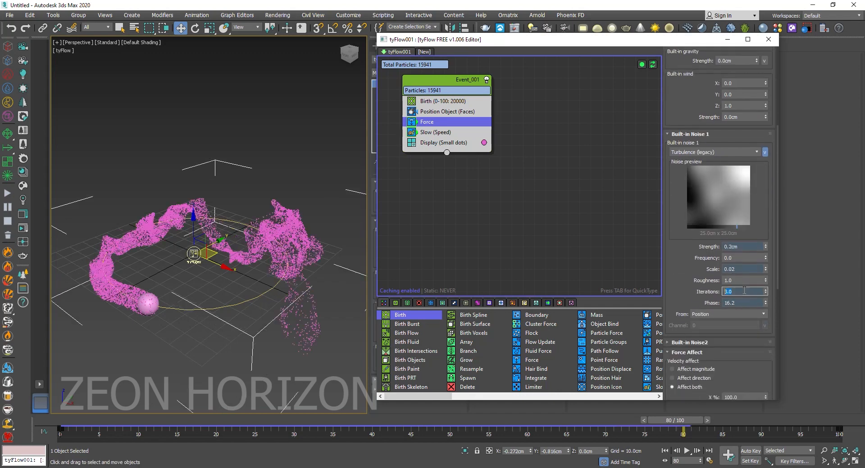
pyautogui.moveTo(81, 421); pyautogui.dragTo(730, 404)
# Select the emitter sphere, scale it uniformly to about 109%, and scrub to frame 34.
pyautogui.click(188, 315)
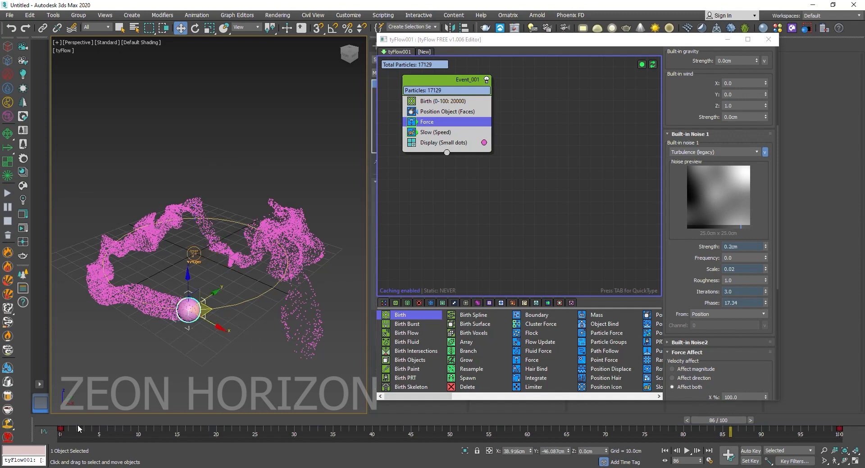
pyautogui.press('Home')
pyautogui.press('r')
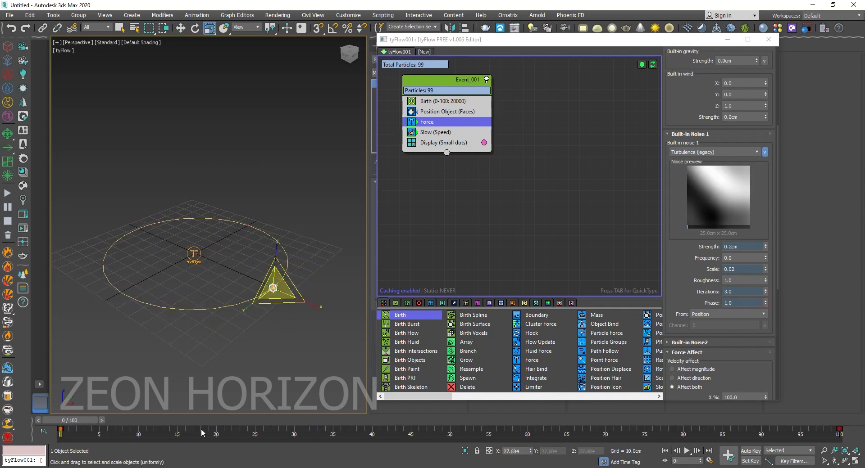
pyautogui.moveTo(76, 422); pyautogui.dragTo(338, 400)
pyautogui.press('r')
pyautogui.moveTo(212, 213)
pyautogui.mouseDown()
pyautogui.moveTo(190, 283)
pyautogui.moveTo(213, 231)
pyautogui.moveTo(198, 117)
pyautogui.moveTo(204, 208)
pyautogui.mouseUp()
# Hide the emitter sphere and scrub to frame 97 to preview the particles alone.
pyautogui.rightClick(204, 208)
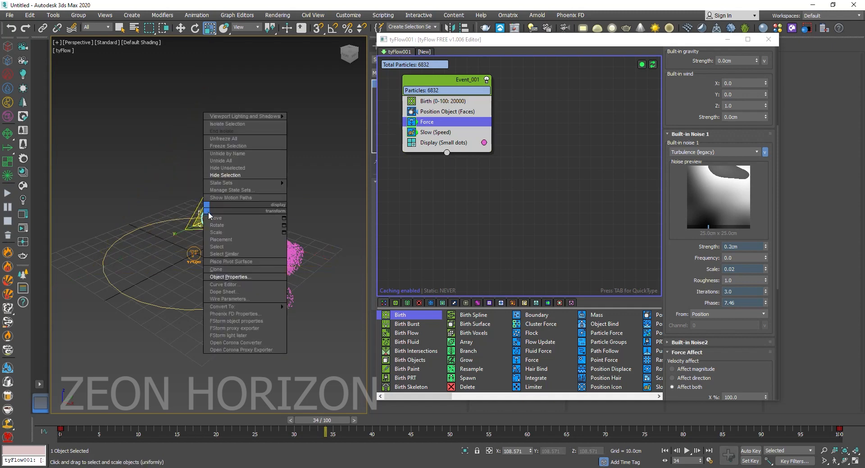
pyautogui.click(241, 176)
pyautogui.moveTo(288, 420); pyautogui.dragTo(784, 434)
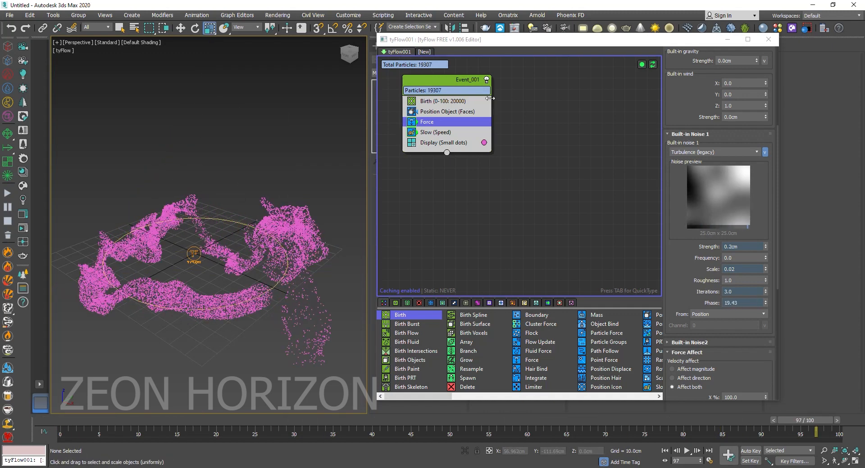
# Return to frame 0, set the Birth operator's total to 50000 particles, and scrub to frame 56.
pyautogui.click(458, 103)
pyautogui.press('Home')
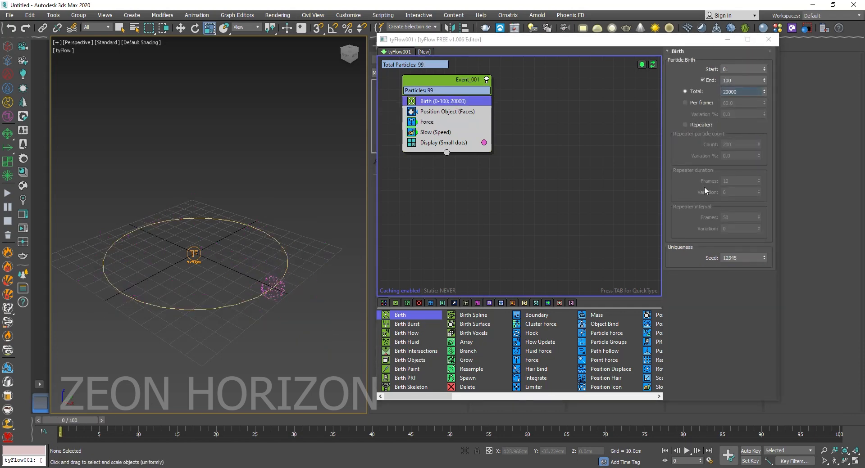
pyautogui.doubleClick(727, 91)
pyautogui.write('50000')
pyautogui.press('Return')
pyautogui.press('/')
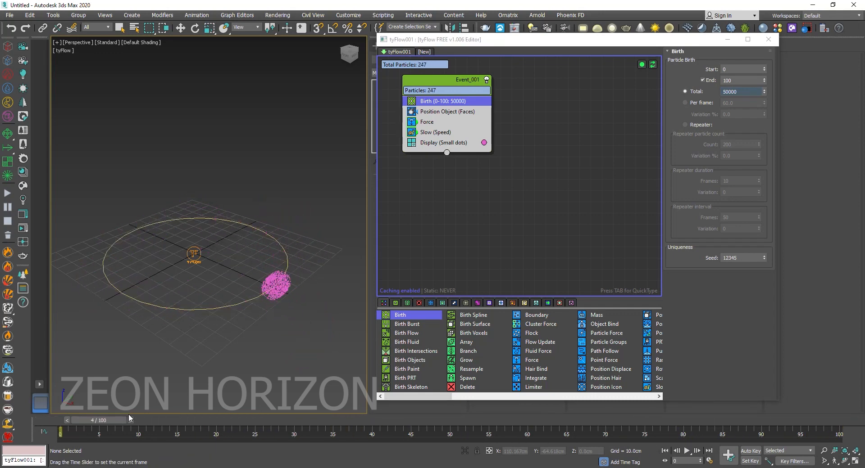
# Try a scale of 1.0 for the Force operator's built-in noise 1 and scrub to frame 49.
pyautogui.click(451, 115)
pyautogui.click(441, 133)
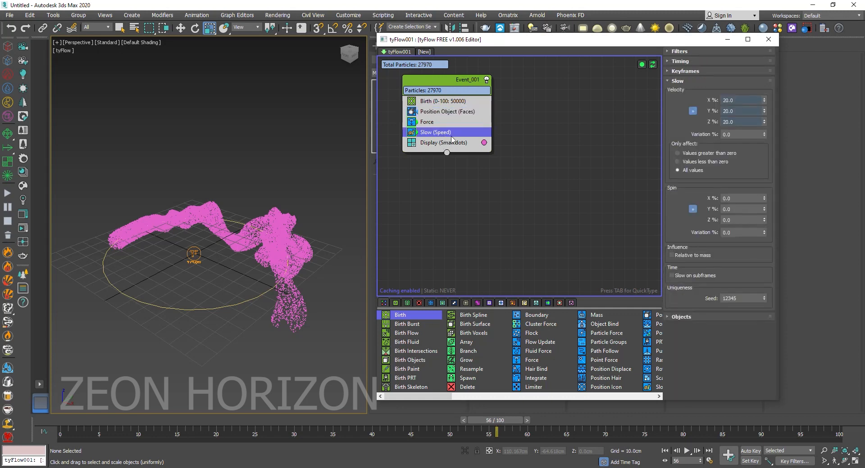
pyautogui.click(446, 111)
pyautogui.click(433, 122)
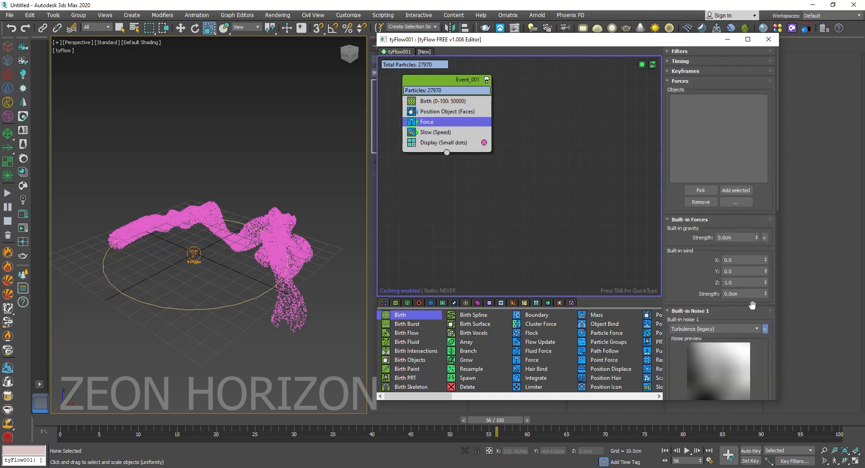
pyautogui.scroll(-5, 672, 178)
pyautogui.scroll(-2, 672, 178)
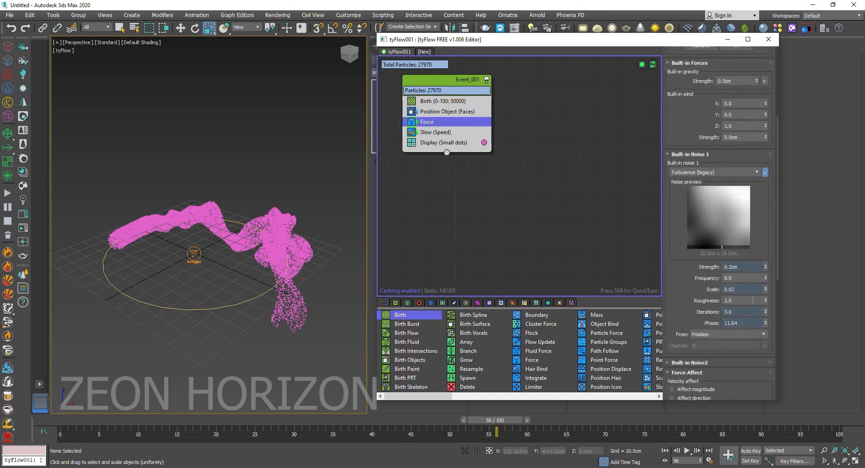
pyautogui.click(743, 290)
pyautogui.write('1')
pyautogui.press('Return')
pyautogui.moveTo(59, 422); pyautogui.dragTo(439, 428)
# Try a Force noise scale of 0.1 and another value, scrubbing through the animation after each change.
pyautogui.click(740, 291)
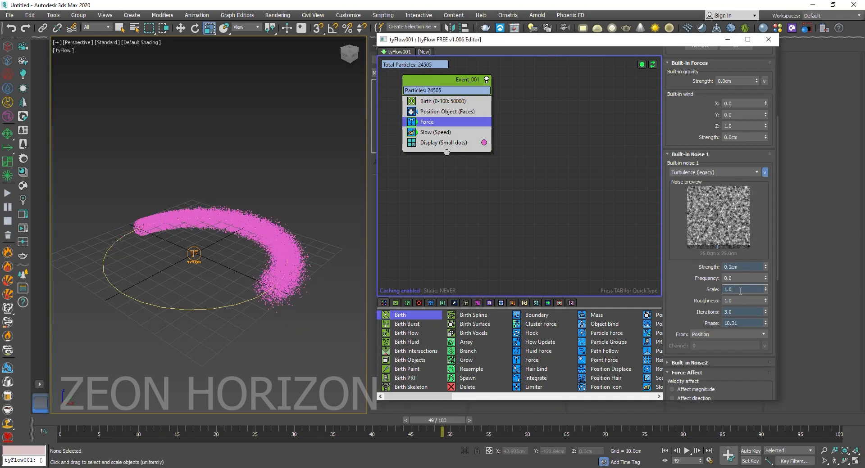
pyautogui.press('Return')
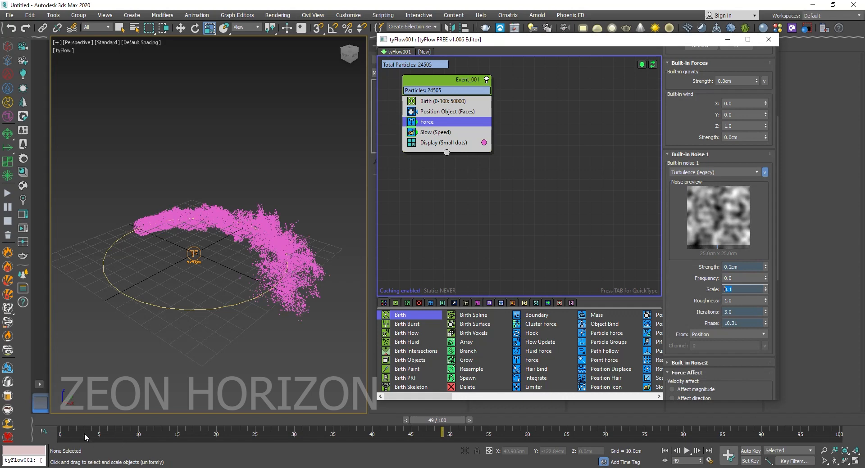
pyautogui.moveTo(72, 426); pyautogui.dragTo(661, 421)
pyautogui.doubleClick(733, 290)
pyautogui.press('Return')
pyautogui.moveTo(66, 427); pyautogui.dragTo(399, 434)
pyautogui.moveTo(562, 451); pyautogui.dragTo(797, 441)
# Try a Force noise scale of 0.01, settle on 0.02, and scrub from the start to frame 99.
pyautogui.doubleClick(730, 289)
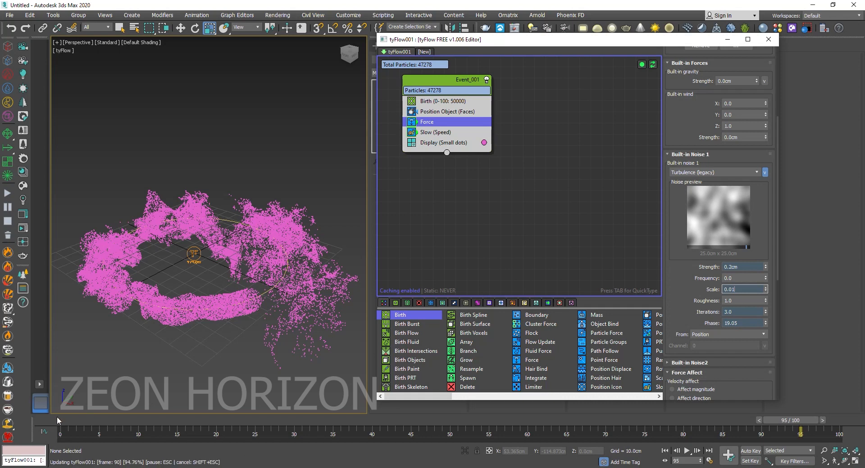
pyautogui.moveTo(56, 418)
pyautogui.mouseDown()
pyautogui.moveTo(785, 444)
pyautogui.moveTo(58, 424)
pyautogui.mouseUp()
pyautogui.click(732, 289)
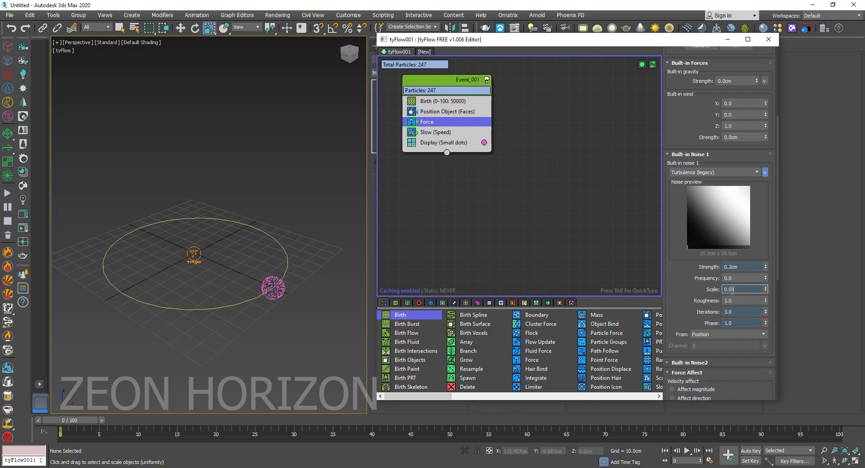
pyautogui.press('Return')
pyautogui.moveTo(87, 423); pyautogui.dragTo(846, 436)
# Try Force noise roughness values of 2 and 0.0, and set the roughness back to 1.0.
pyautogui.click(737, 301)
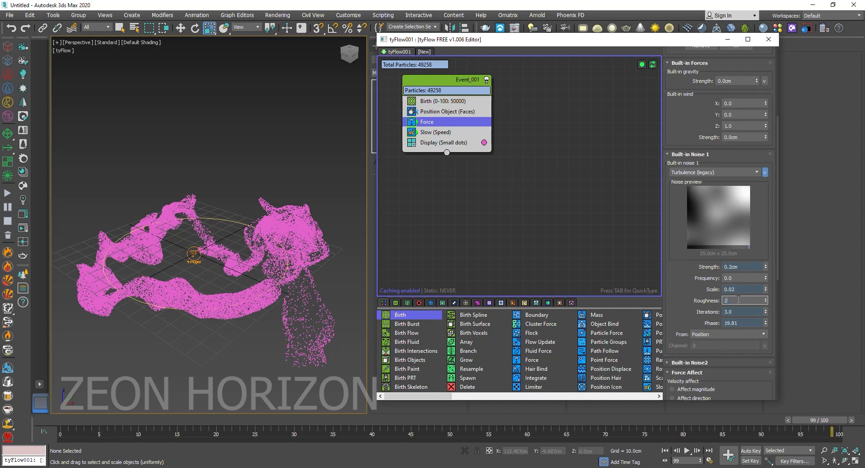
pyautogui.press('Return')
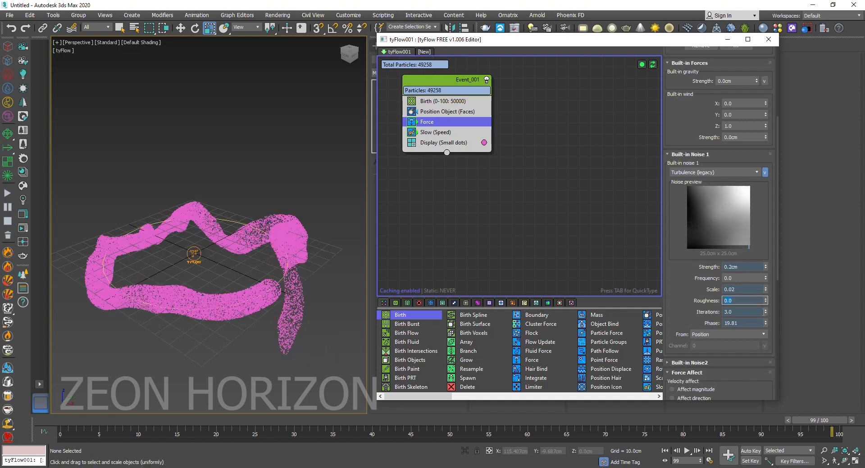
pyautogui.write('1')
pyautogui.press('Return')
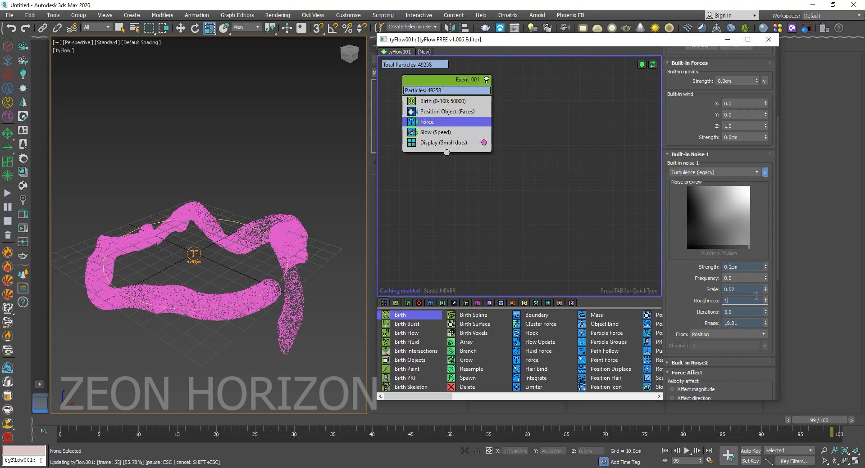
# Try a Force noise frequency of 2 and scrub to frame 79 to preview the trail.
pyautogui.click(745, 278)
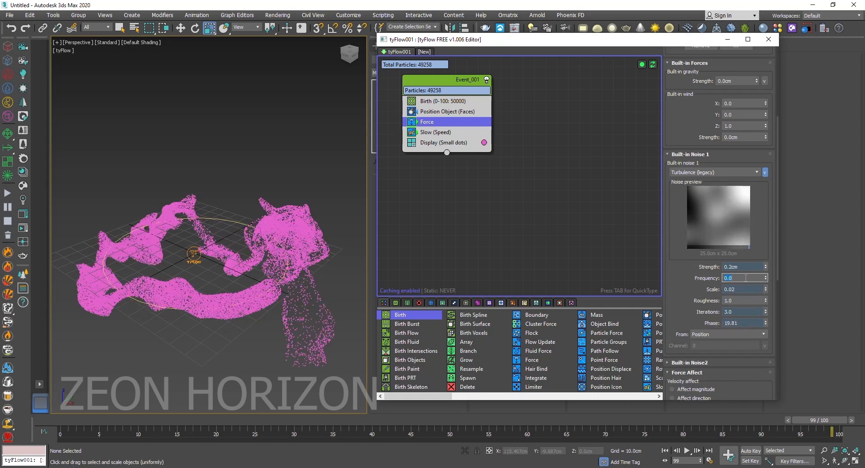
pyautogui.press('Return')
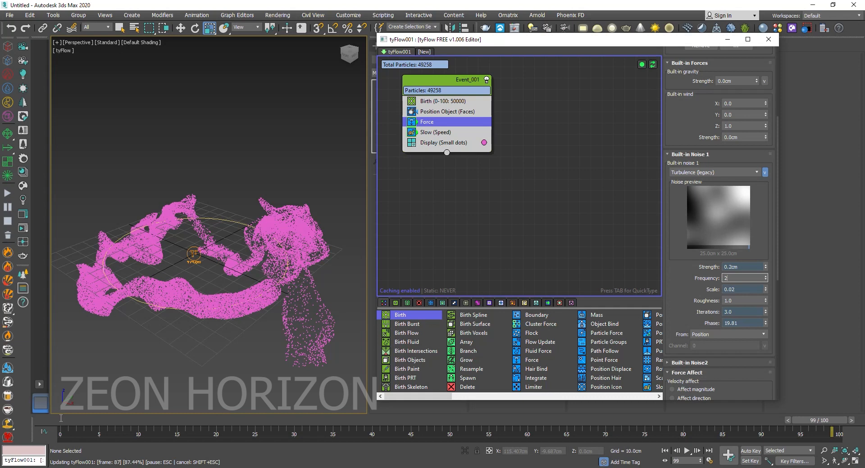
pyautogui.moveTo(61, 418); pyautogui.dragTo(676, 420)
# Set the Force noise frequency to 1.0 and scrub to frame 89 to preview the result.
pyautogui.click(734, 277)
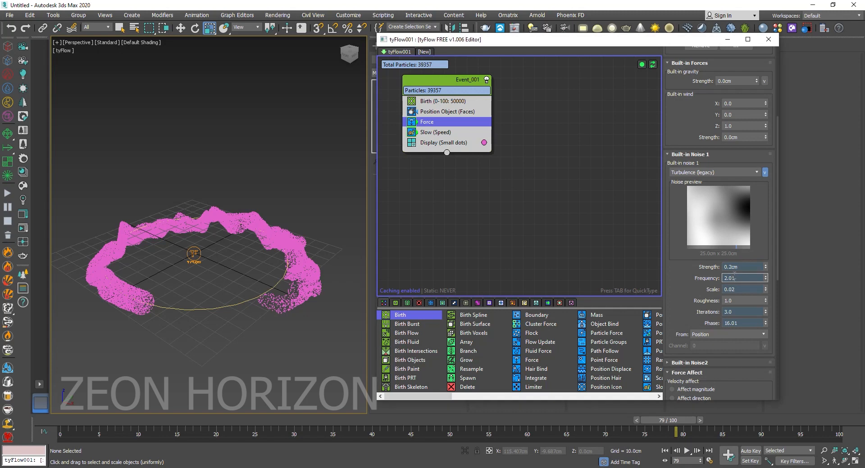
pyautogui.write('1')
pyautogui.press('Return')
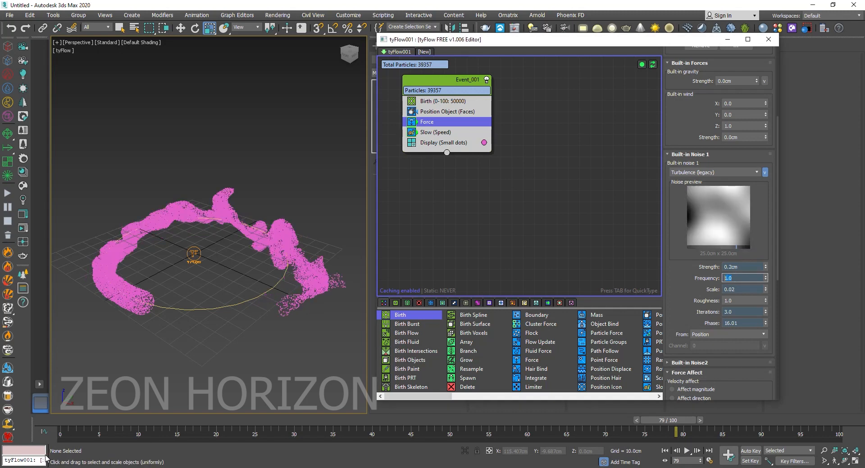
pyautogui.moveTo(54, 421); pyautogui.dragTo(745, 413)
# Add a Mesh operator between Slow and Display in the event and go back to frame 0.
pyautogui.moveTo(435, 396); pyautogui.dragTo(602, 398)
pyautogui.moveTo(531, 315); pyautogui.dragTo(424, 141)
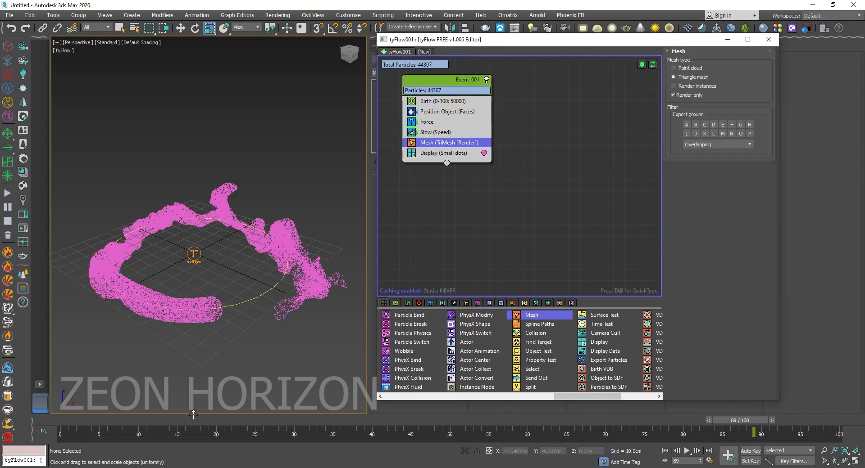
pyautogui.moveTo(166, 422); pyautogui.dragTo(1, 407)
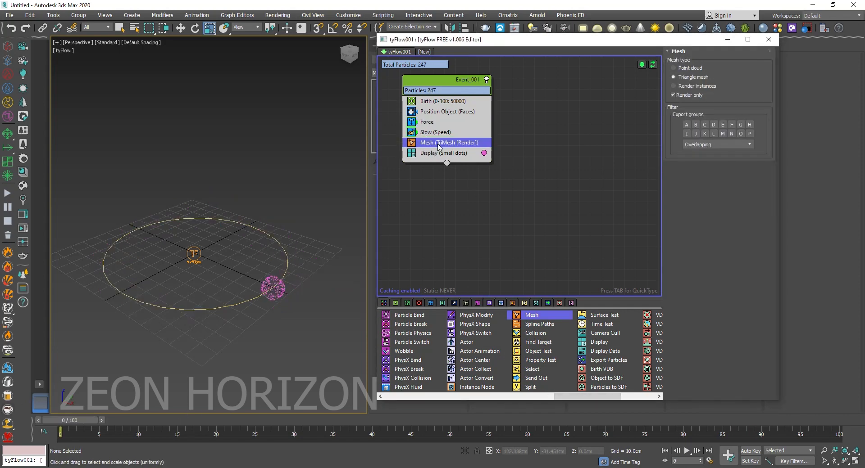
# Add a Shape operator below Mesh and set its 3D shape mesh to Sphere (LowRes).
pyautogui.press('Tab')
pyautogui.write('s')
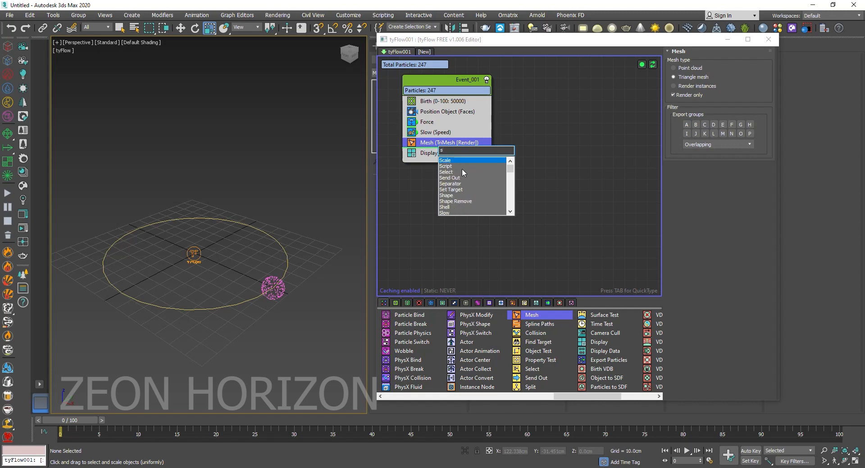
pyautogui.write('ha')
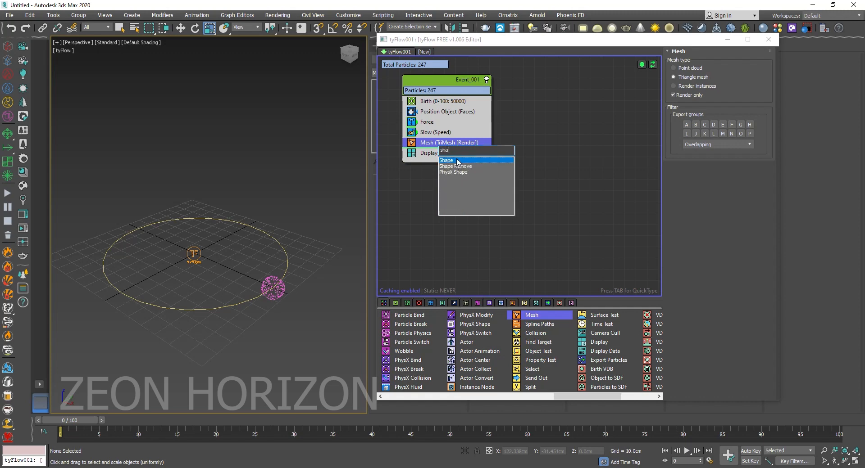
pyautogui.click(457, 161)
pyautogui.scroll(-5, 710, 324)
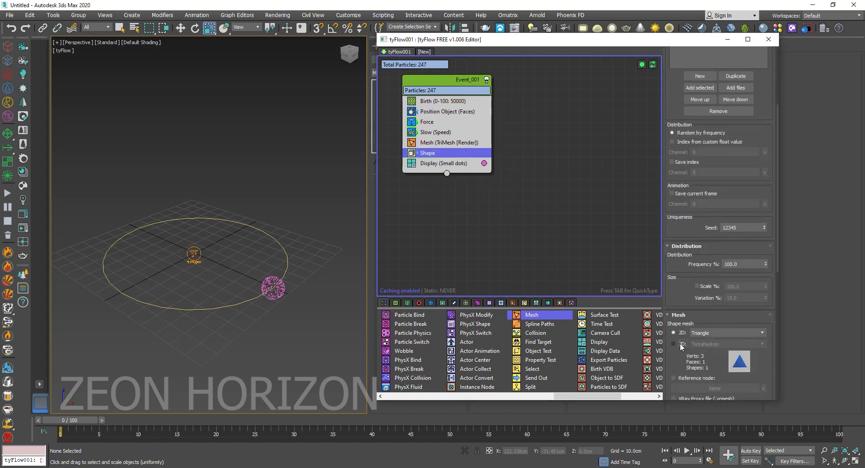
pyautogui.click(726, 344)
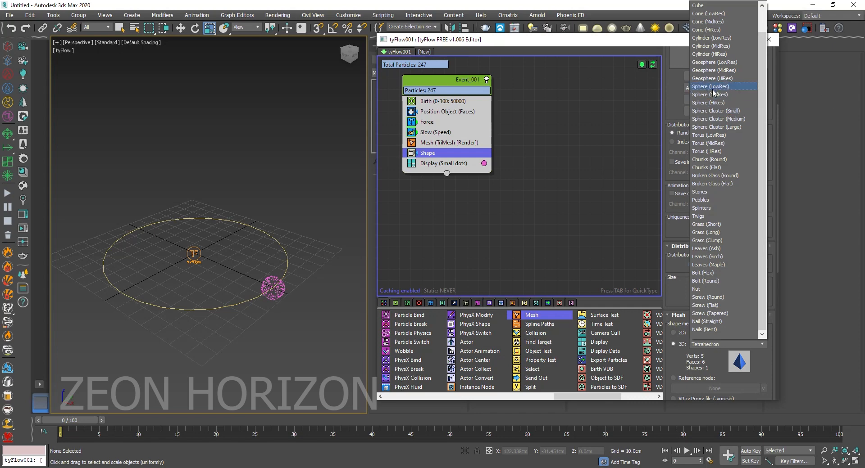
pyautogui.click(712, 88)
# Set the Display operator's display mode to Geometry and scrub to frame 79.
pyautogui.click(473, 164)
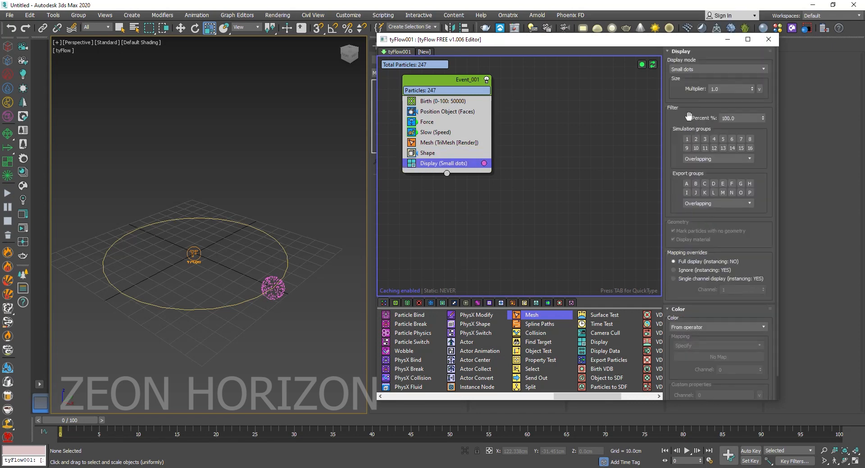
pyautogui.click(718, 69)
pyautogui.click(693, 124)
pyautogui.moveTo(82, 426); pyautogui.dragTo(678, 428)
pyautogui.press('r')
# Enable Scale in the Shape operator's size settings, set it to 50%, and minimise the tyFlow editor.
pyautogui.click(445, 160)
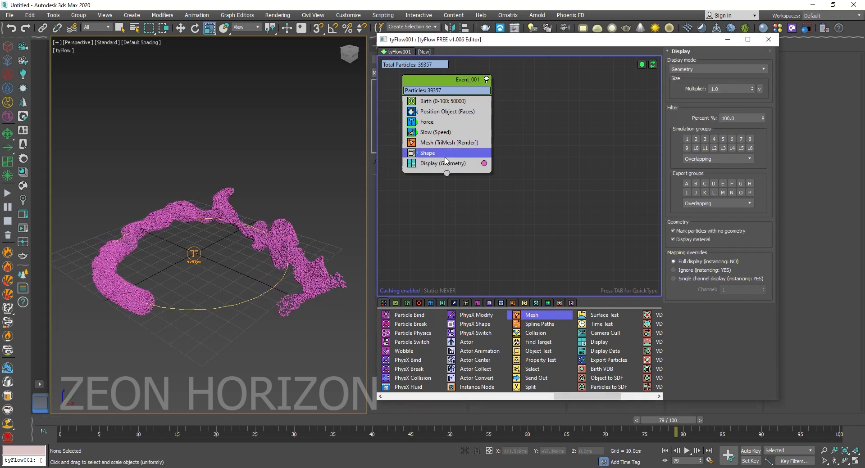
pyautogui.scroll(-5, 720, 324)
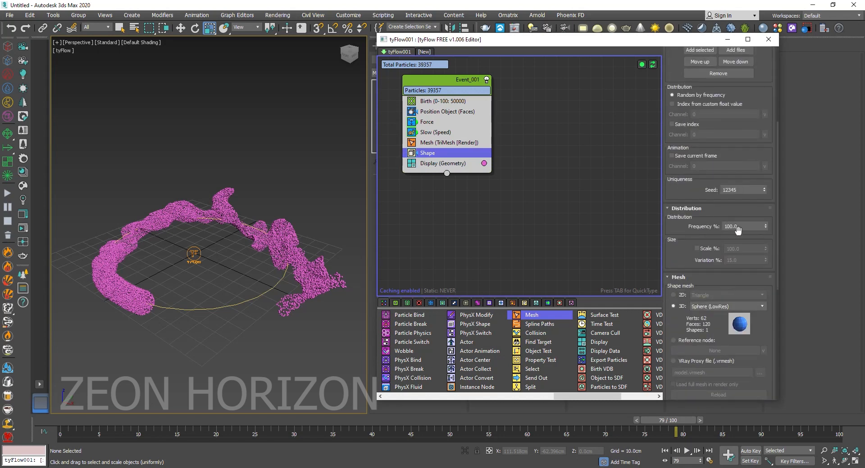
pyautogui.click(710, 252)
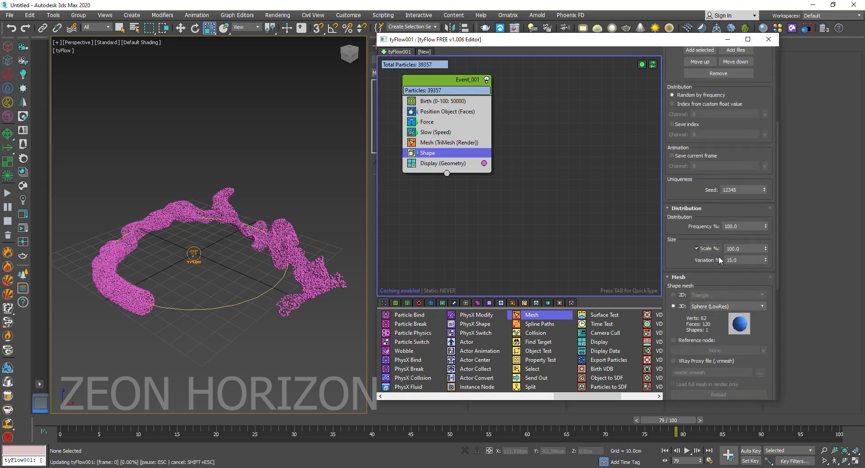
pyautogui.doubleClick(743, 249)
pyautogui.press('Return')
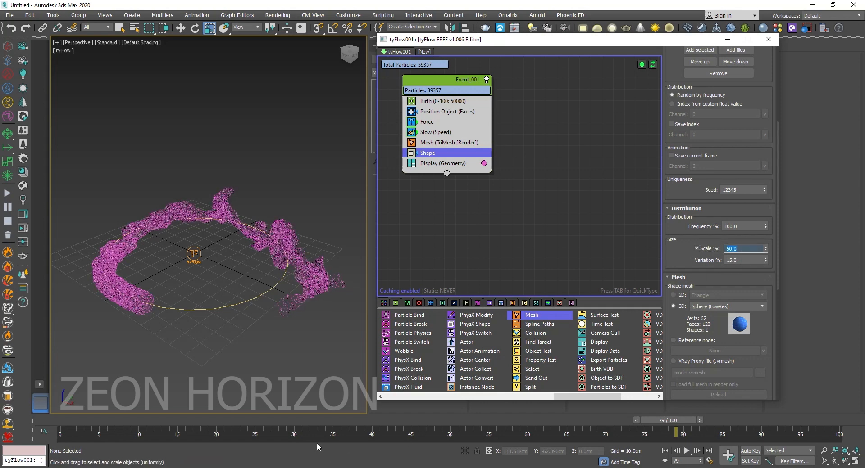
pyautogui.click(726, 39)
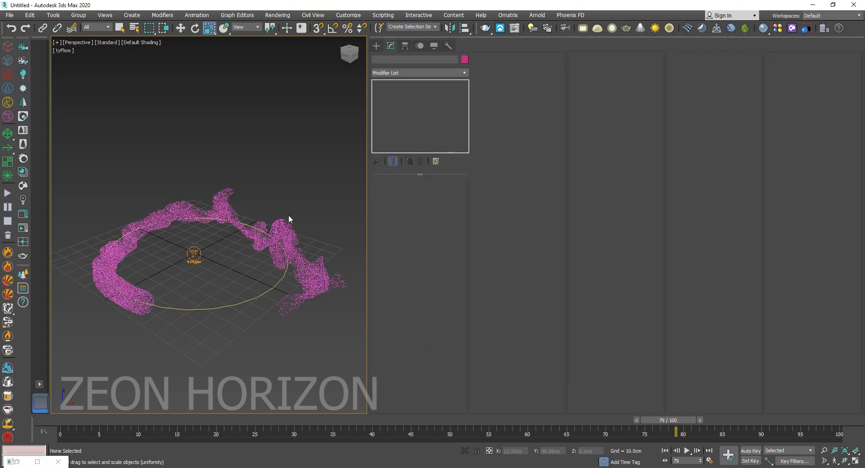
# Select the tyFlow object and assign the VRayMtl material Material #1 to it.
pyautogui.press('m')
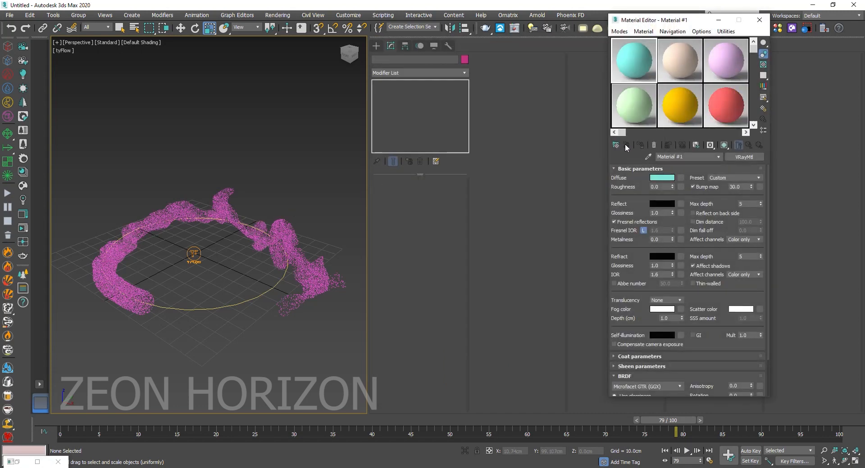
pyautogui.click(198, 256)
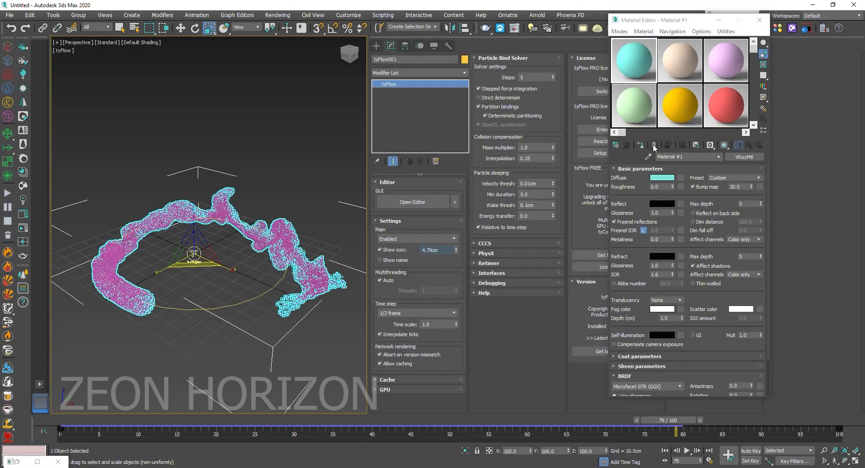
pyautogui.click(641, 145)
# Change the diffuse color of Material #1 to a saturated orange-red.
pyautogui.click(662, 177)
pyautogui.click(510, 135)
pyautogui.moveTo(510, 135); pyautogui.dragTo(512, 136)
pyautogui.moveTo(584, 142)
pyautogui.mouseDown()
pyautogui.moveTo(584, 136)
pyautogui.moveTo(633, 145)
pyautogui.moveTo(615, 146)
pyautogui.mouseUp()
pyautogui.click(658, 216)
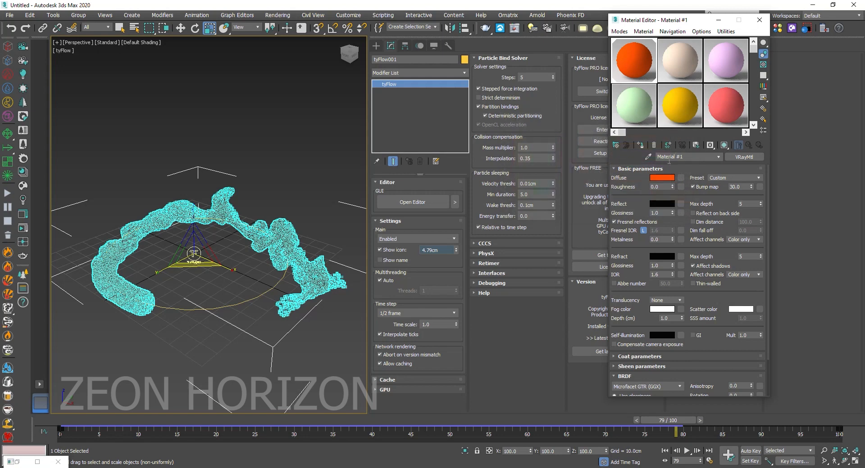
# Copy the diffuse color of Material #1 into its self-illumination color and deselect the tyFlow object.
pyautogui.rightClick(659, 181)
pyautogui.click(678, 189)
pyautogui.rightClick(660, 338)
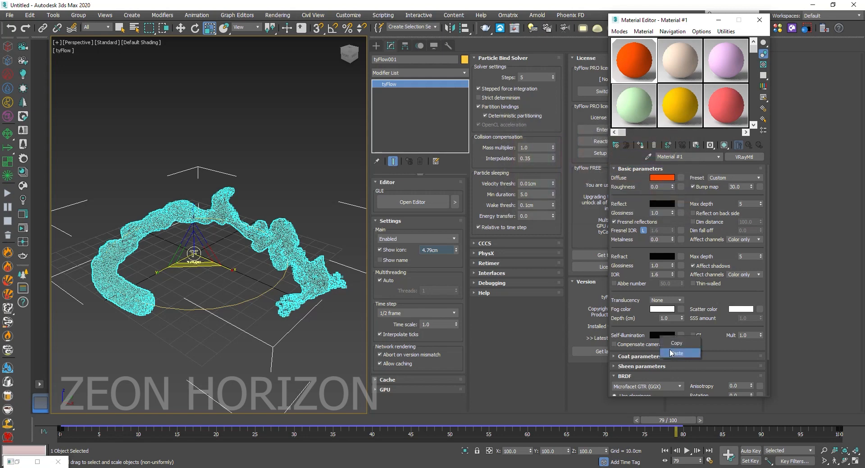
pyautogui.click(674, 354)
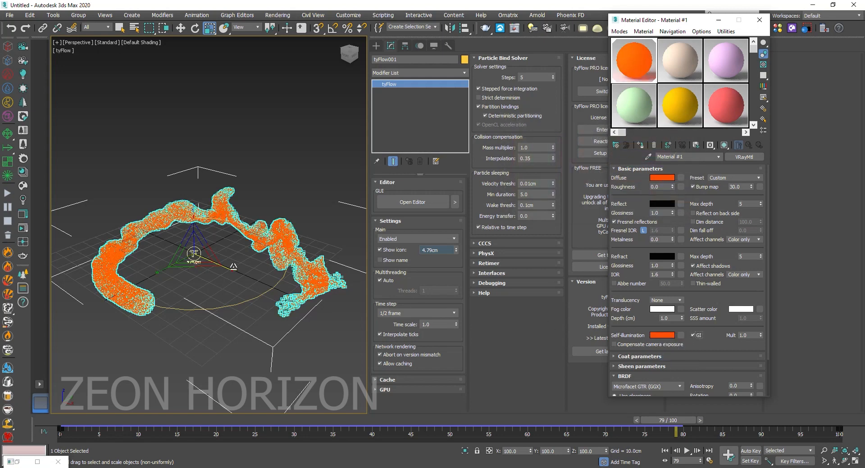
pyautogui.click(185, 354)
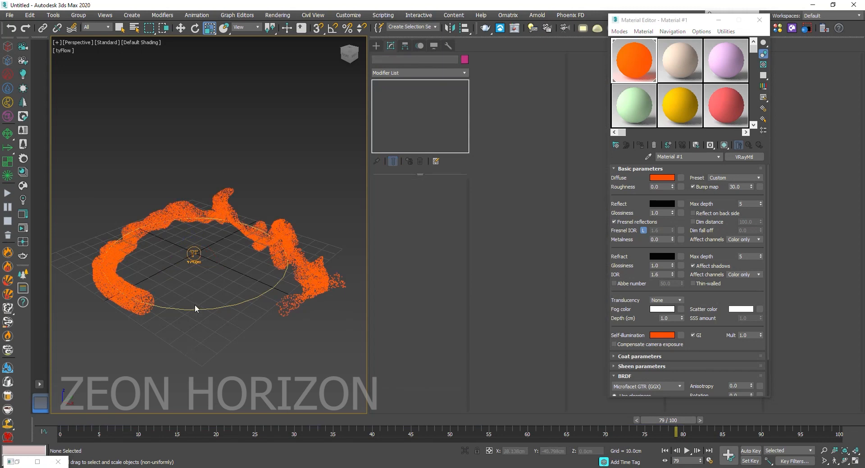
# Test-render the perspective view, stop the render, and minimise the V-Ray Frame Buffer.
pyautogui.hotkey('shift', 'q')
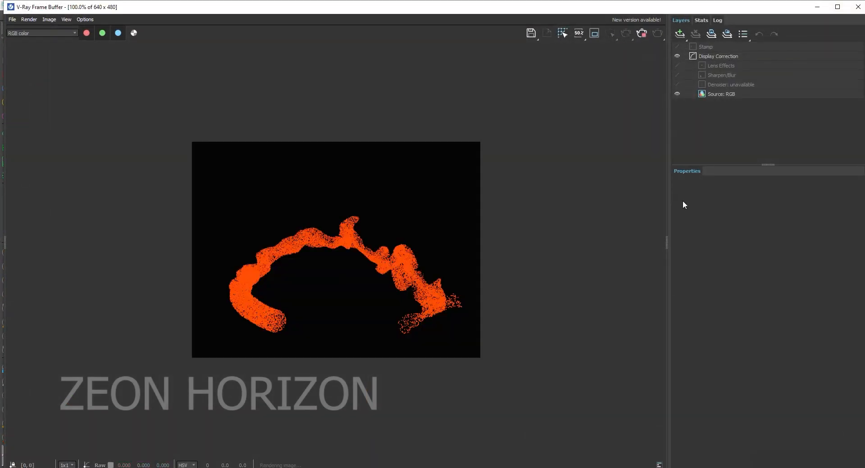
pyautogui.click(641, 35)
pyautogui.moveTo(736, 2); pyautogui.dragTo(396, 271)
pyautogui.click(817, 277)
# Set the self-illumination multiplier of Material #1 to 50, close the tyFlow editor, and restore the V-Ray Frame Buffer.
pyautogui.click(745, 336)
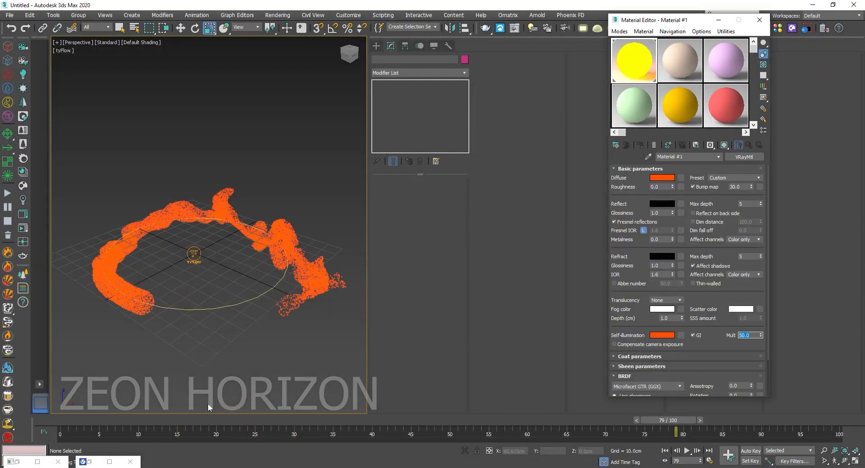
pyautogui.click(18, 462)
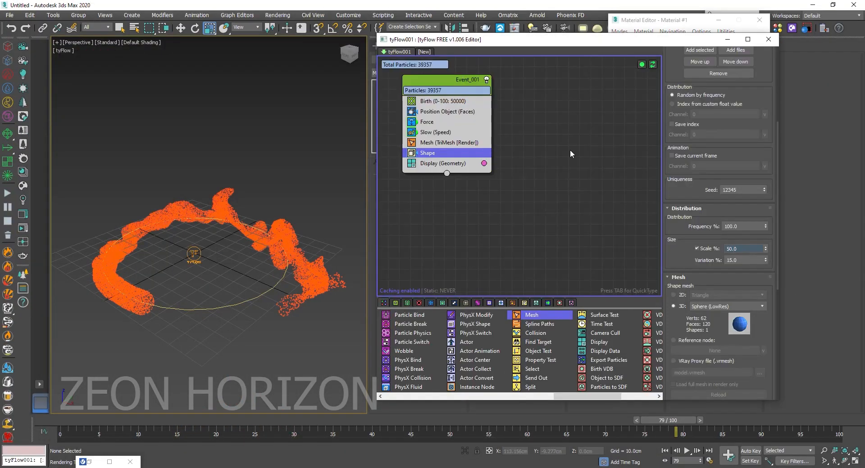
pyautogui.click(768, 39)
pyautogui.click(89, 462)
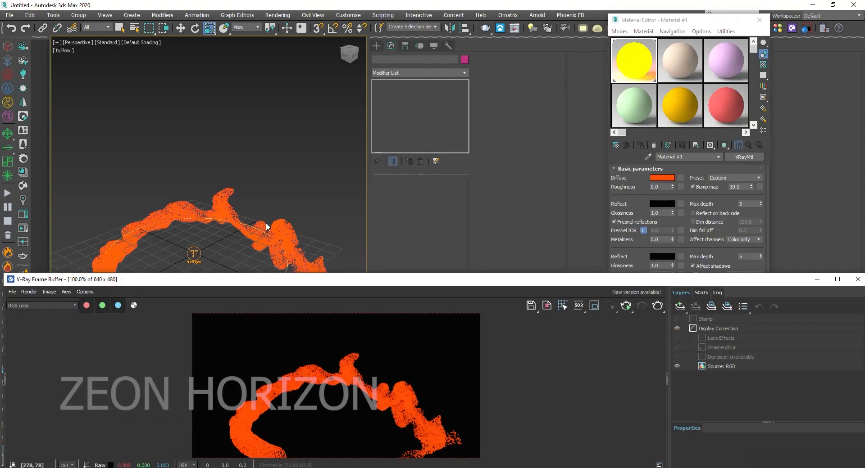
# Turn on safe frames, frame the perspective view close to the particle trail, and re-render it in an enlarged frame buffer.
pyautogui.click(249, 201)
pyautogui.hotkey('shift', 'f')
pyautogui.moveTo(223, 244); pyautogui.dragTo(342, 247, button='middle')
pyautogui.scroll(3, 227, 155)
pyautogui.click(624, 306)
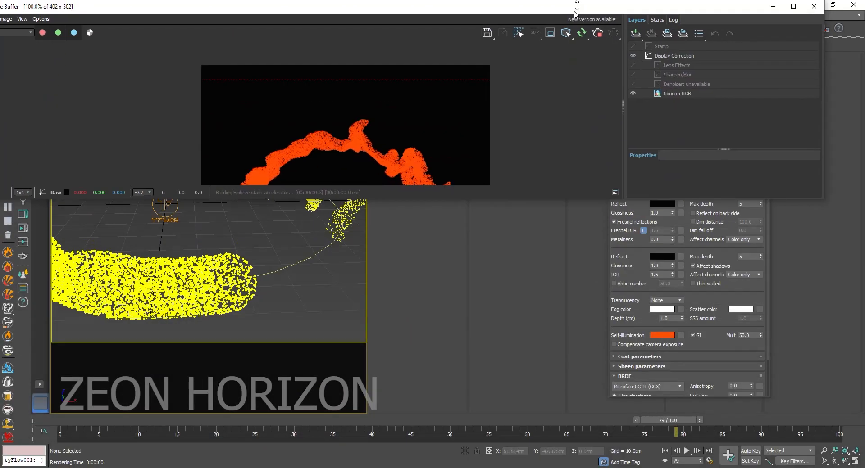
pyautogui.doubleClick(578, 5)
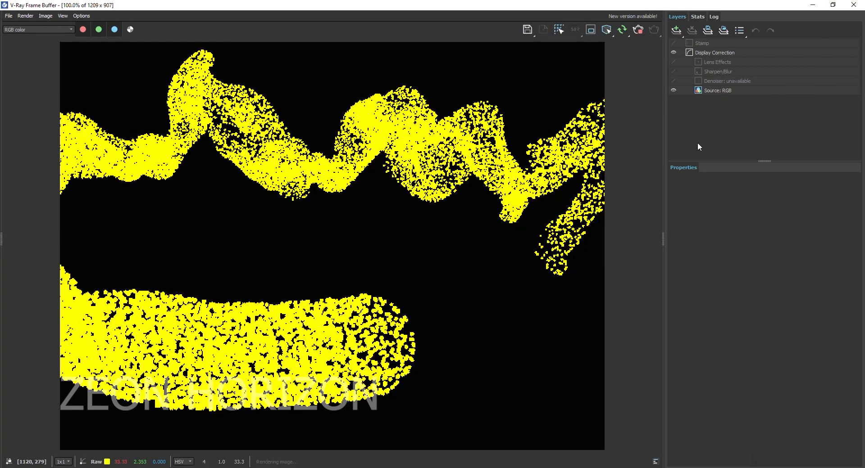
# Enable bloom/glare in the frame buffer's Lens Effects layer, raise its size to about 58.7, and minimise the frame buffer.
pyautogui.click(719, 61)
pyautogui.click(690, 204)
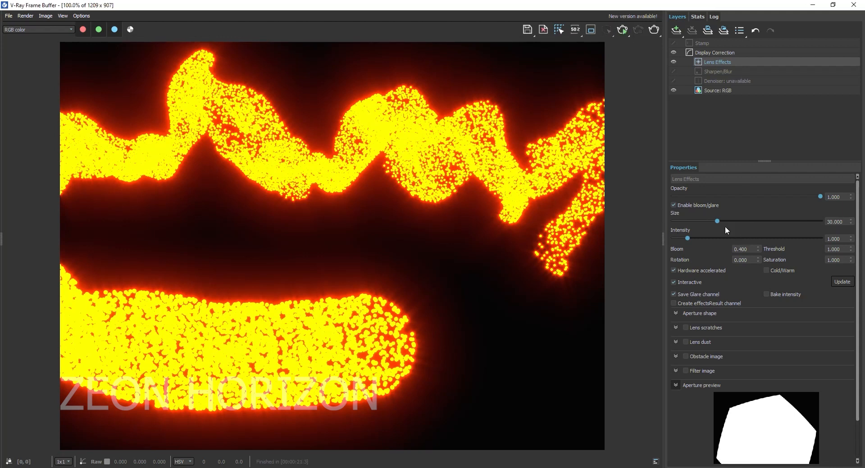
pyautogui.moveTo(717, 221); pyautogui.dragTo(759, 221)
pyautogui.click(813, 5)
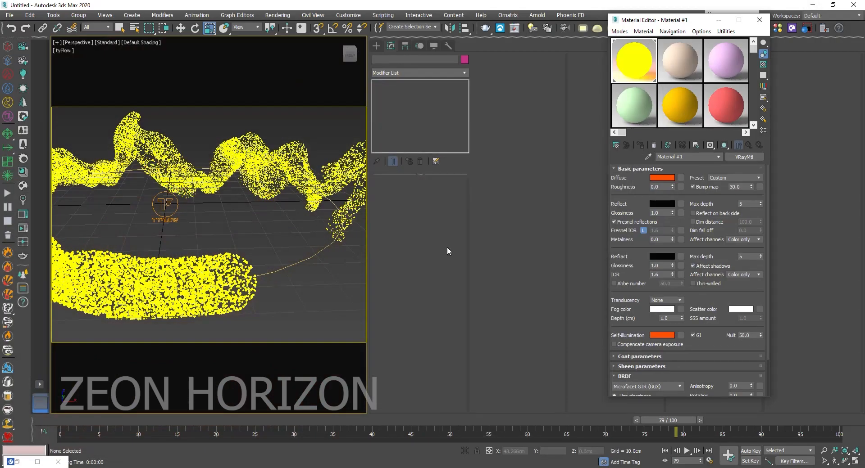
# Close the Material Editor, scrub to frame 81 to preview the whole trail, and close the V-Ray Frame Buffer.
pyautogui.click(759, 20)
pyautogui.keyDown('alt'); pyautogui.moveTo(256, 235); pyautogui.dragTo(252, 271, button='middle'); pyautogui.keyUp('alt')
pyautogui.moveTo(61, 421)
pyautogui.mouseDown()
pyautogui.moveTo(559, 420)
pyautogui.moveTo(670, 434)
pyautogui.moveTo(687, 421)
pyautogui.moveTo(649, 421)
pyautogui.moveTo(800, 424)
pyautogui.moveTo(411, 429)
pyautogui.moveTo(691, 421)
pyautogui.mouseUp()
pyautogui.press('r')
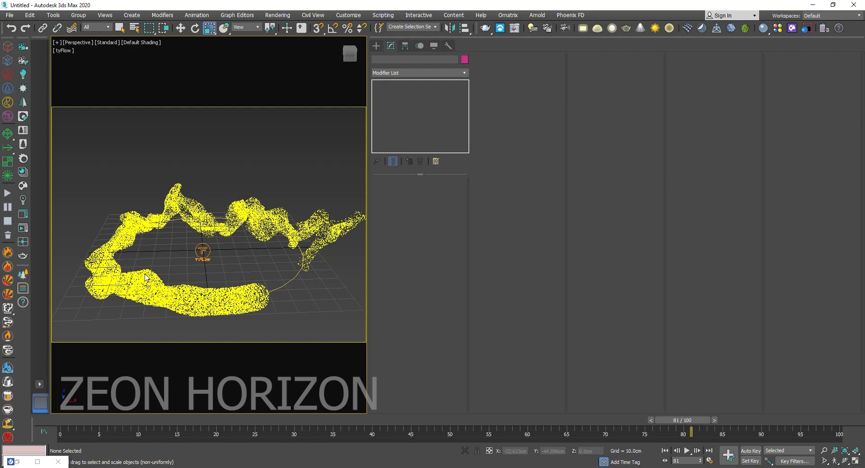
pyautogui.click(21, 464)
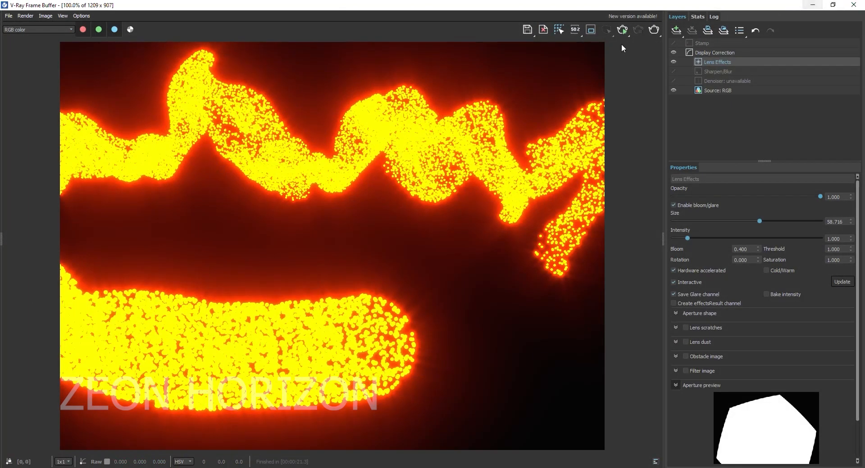
pyautogui.click(853, 5)
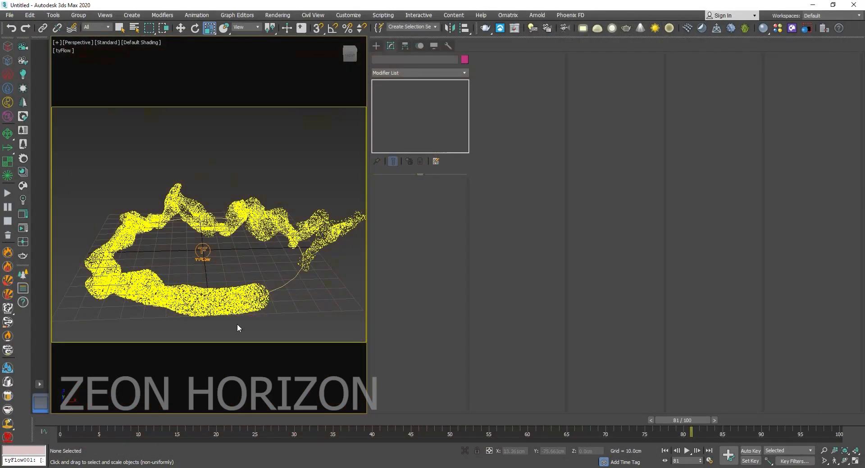
# Unhide the emitter sphere, scale it down uniformly near the start of the timeline, and deselect it.
pyautogui.rightClick(336, 313)
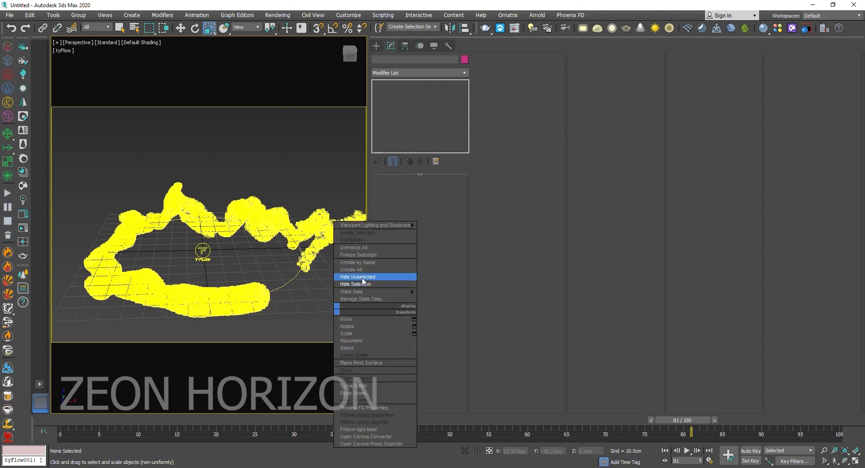
pyautogui.click(363, 279)
pyautogui.click(250, 300)
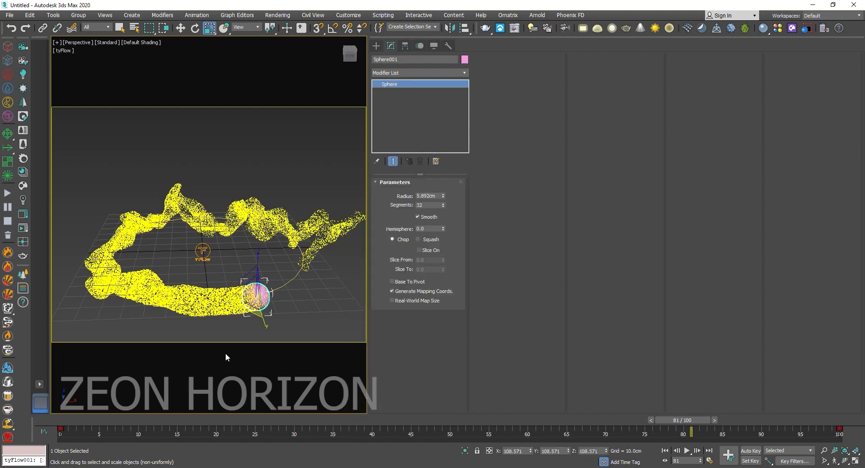
pyautogui.click(97, 420)
pyautogui.press('r')
pyautogui.press('r')
pyautogui.moveTo(298, 236); pyautogui.dragTo(278, 357)
pyautogui.click(271, 363)
# Scrub to frame 100 to preview the trail from the smaller emitter and start a render of the view.
pyautogui.moveTo(67, 420); pyautogui.dragTo(852, 435)
pyautogui.keyDown('alt'); pyautogui.moveTo(264, 245); pyautogui.dragTo(266, 147, button='middle'); pyautogui.keyUp('alt')
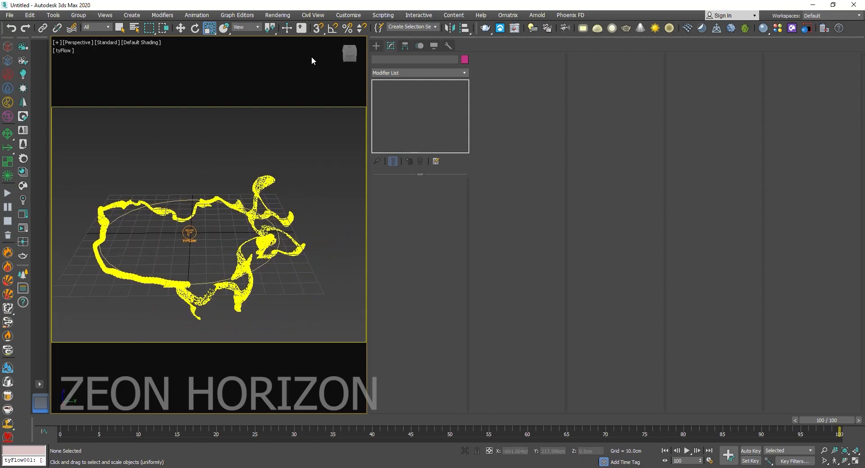
pyautogui.click(277, 15)
pyautogui.click(281, 23)
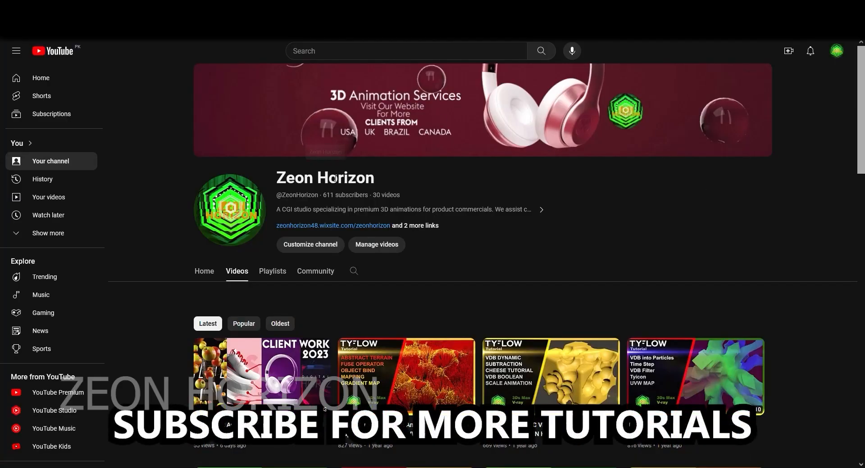
pyautogui.scroll(-14, 614, 170)
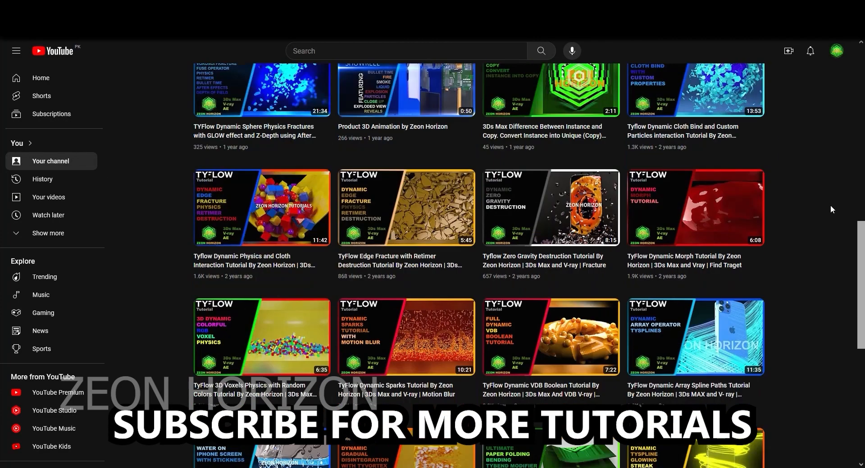
pyautogui.scroll(14, 821, 244)
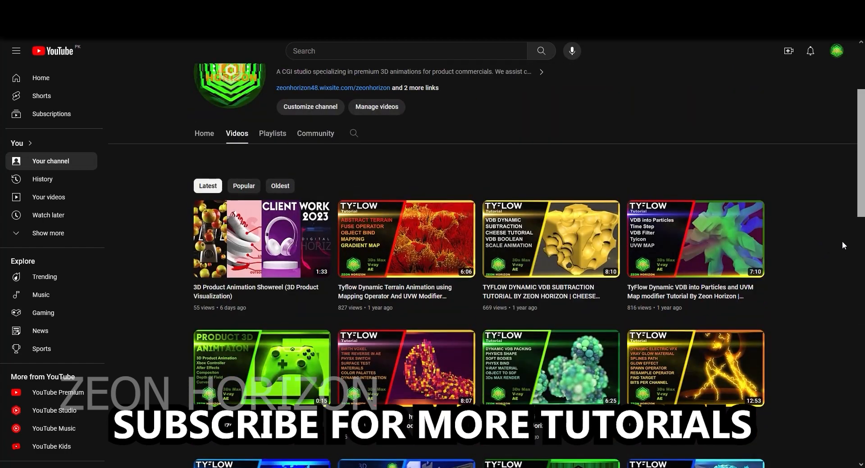
pyautogui.scroll(-11, 820, 230)
pyautogui.scroll(8, 810, 220)
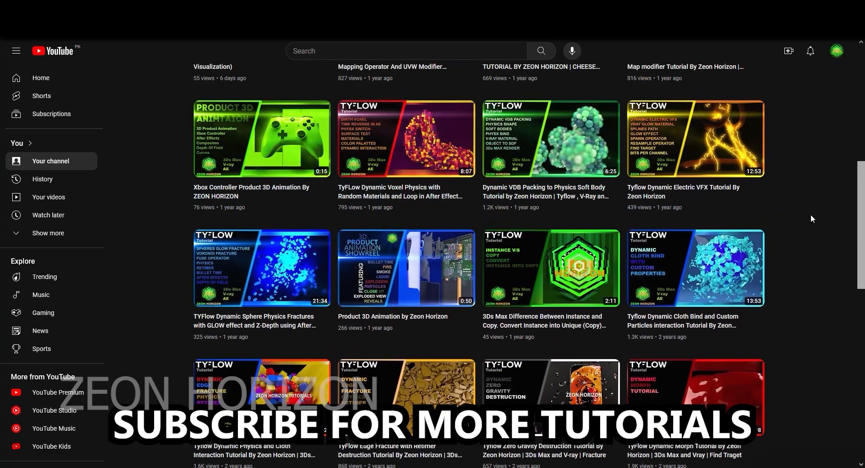
pyautogui.scroll(3, 721, 215)
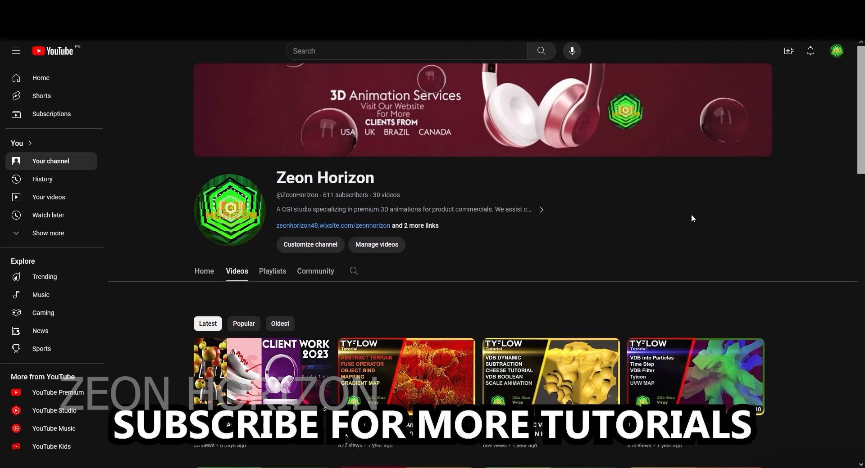